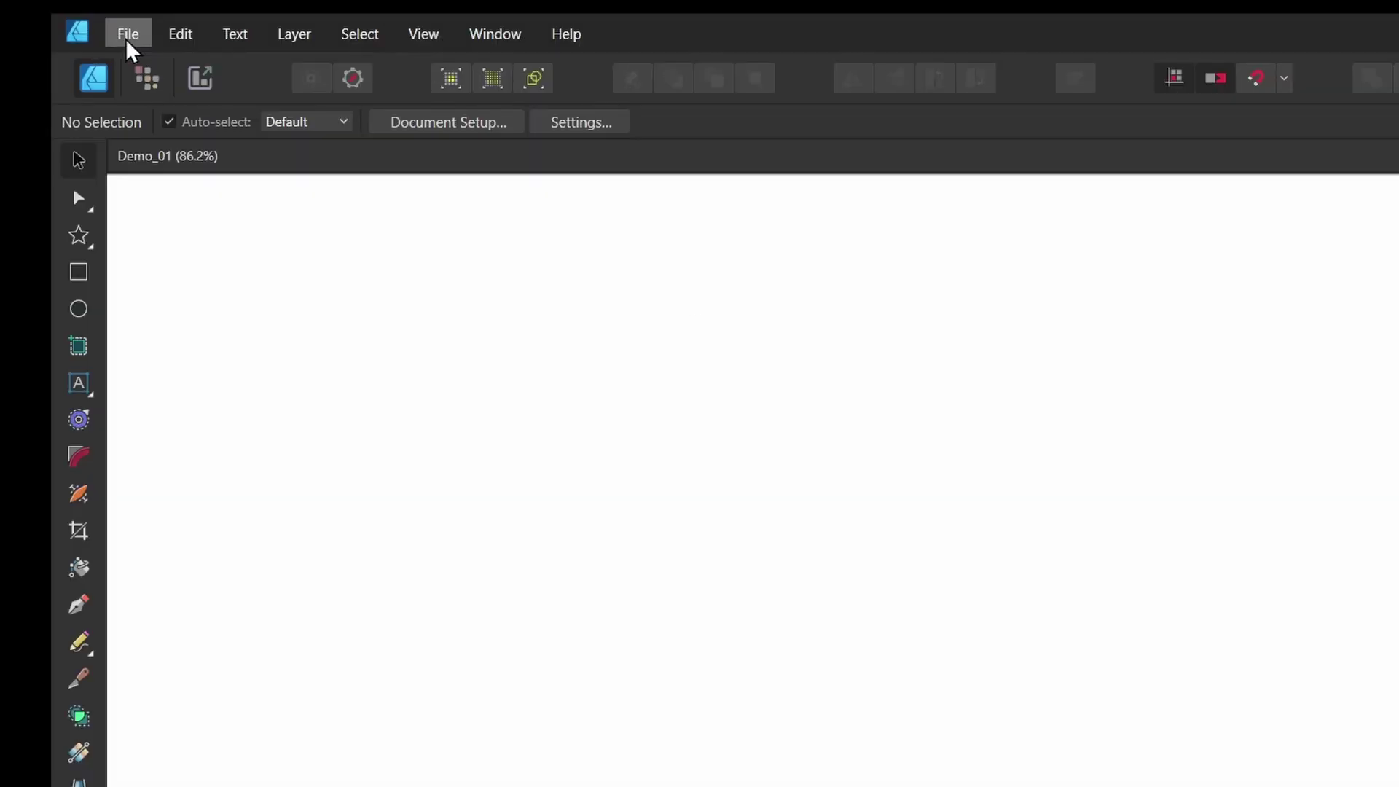
Place Portrait.png on the Designer page at its default size.
{"action": "left_click", "coordinate": [60, 16]}
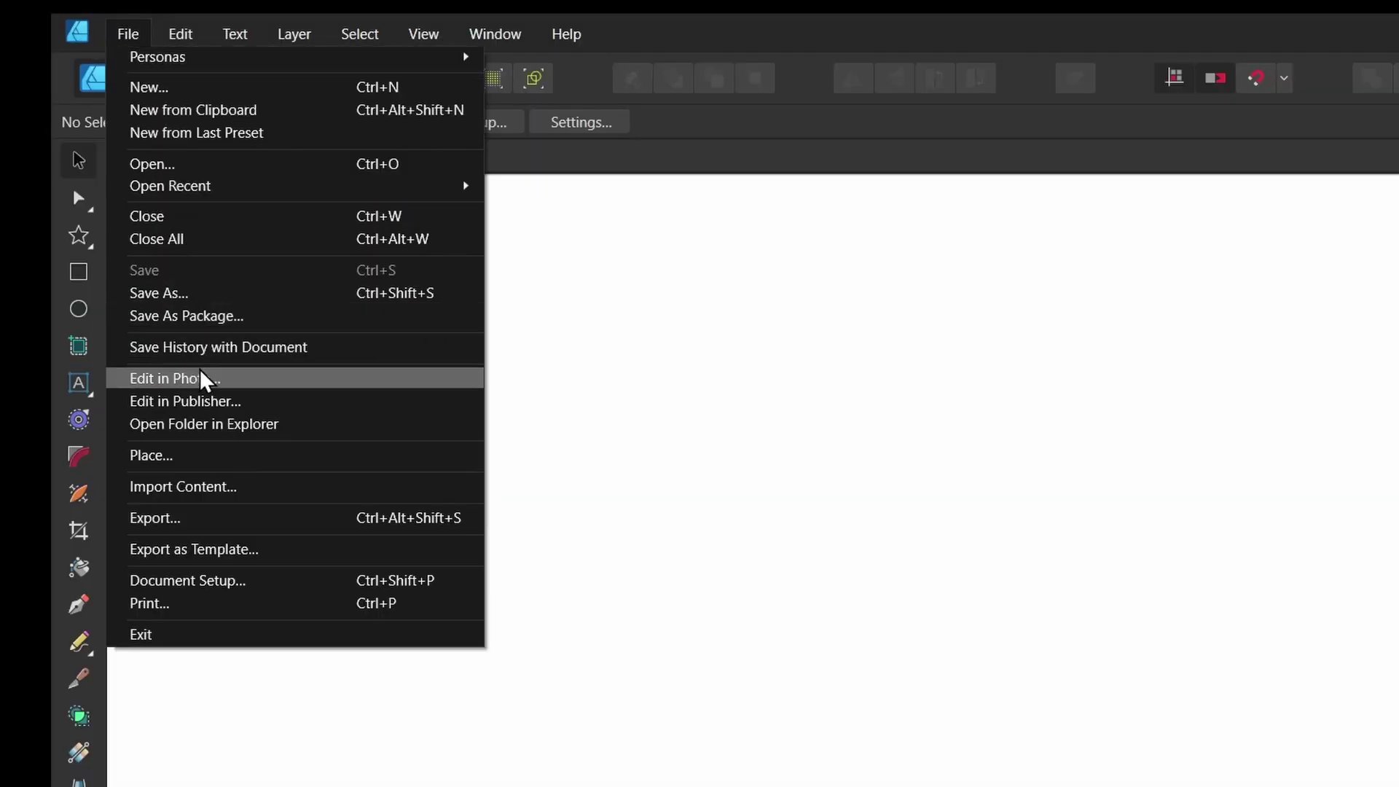
{"action": "left_click", "coordinate": [133, 341]}
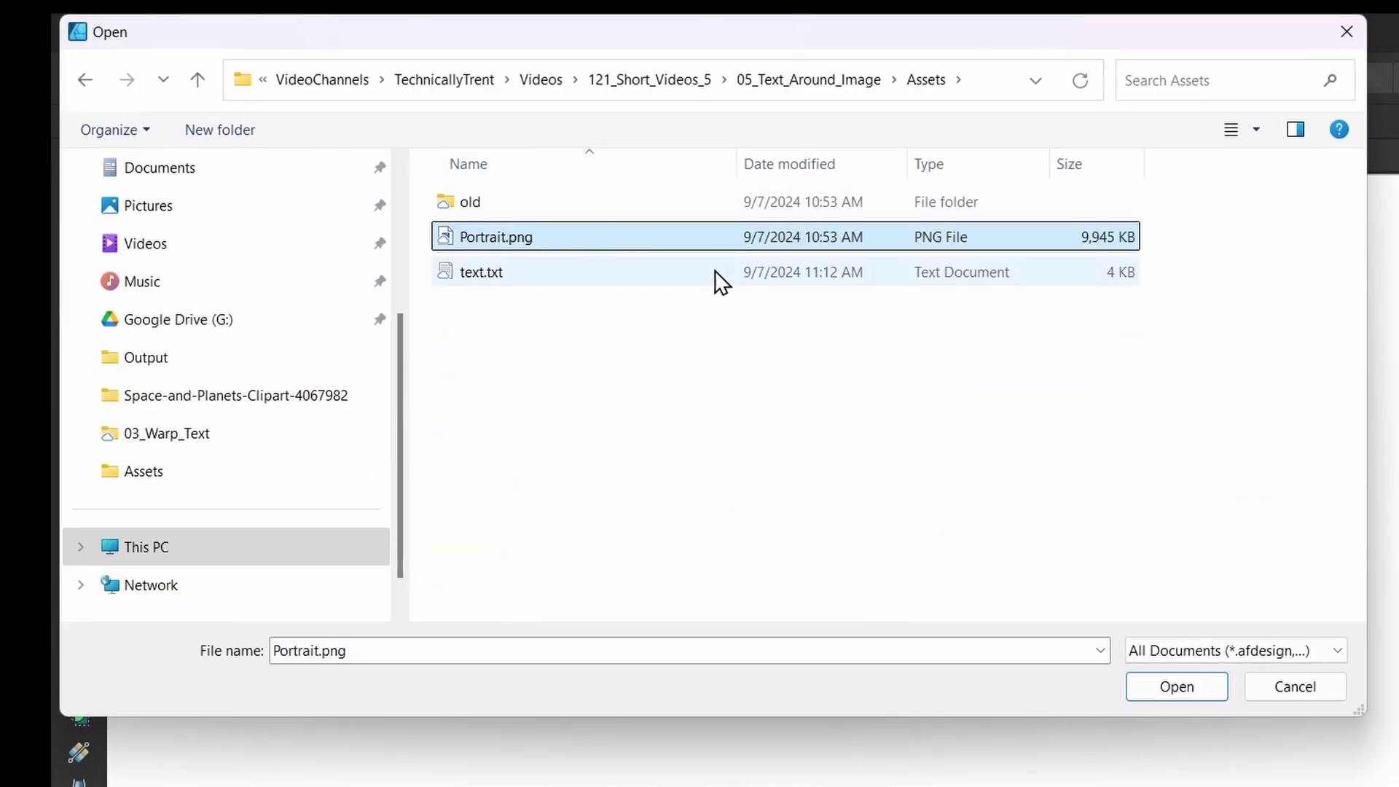
{"action": "left_click", "coordinate": [1134, 690]}
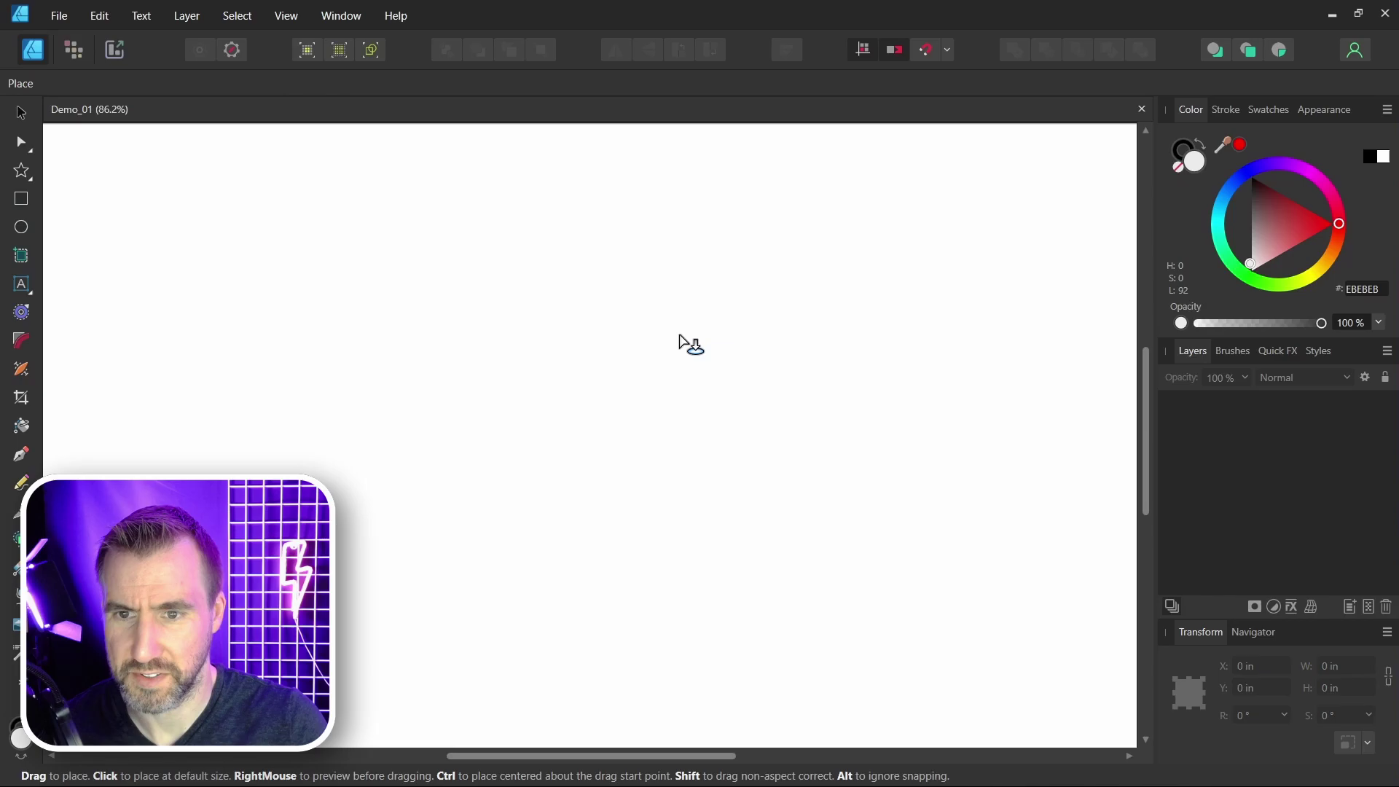
{"action": "left_click", "coordinate": [682, 341]}
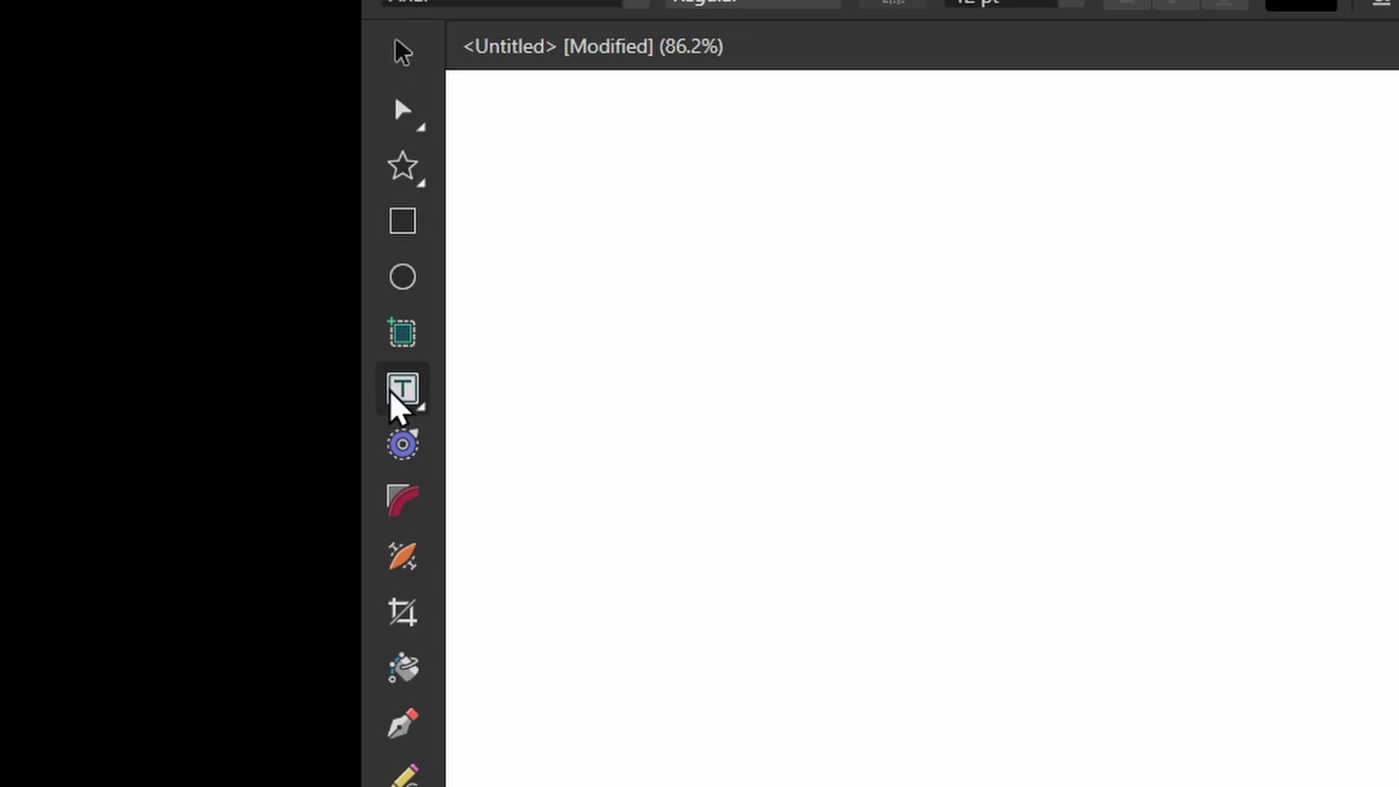
{"action": "left_click", "coordinate": [396, 392]}
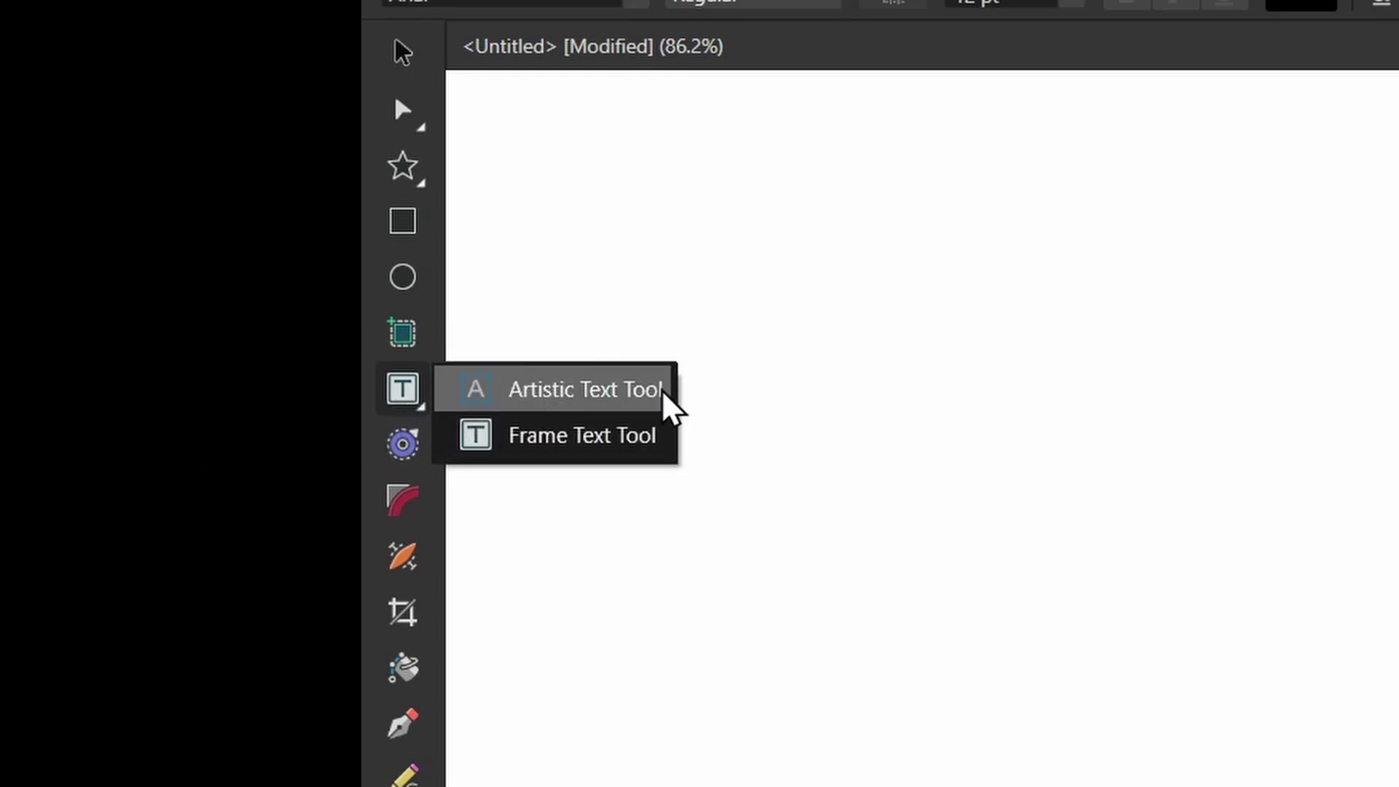
Draw a text frame on the page's left and fill it with filler text.
{"action": "left_click", "coordinate": [605, 434]}
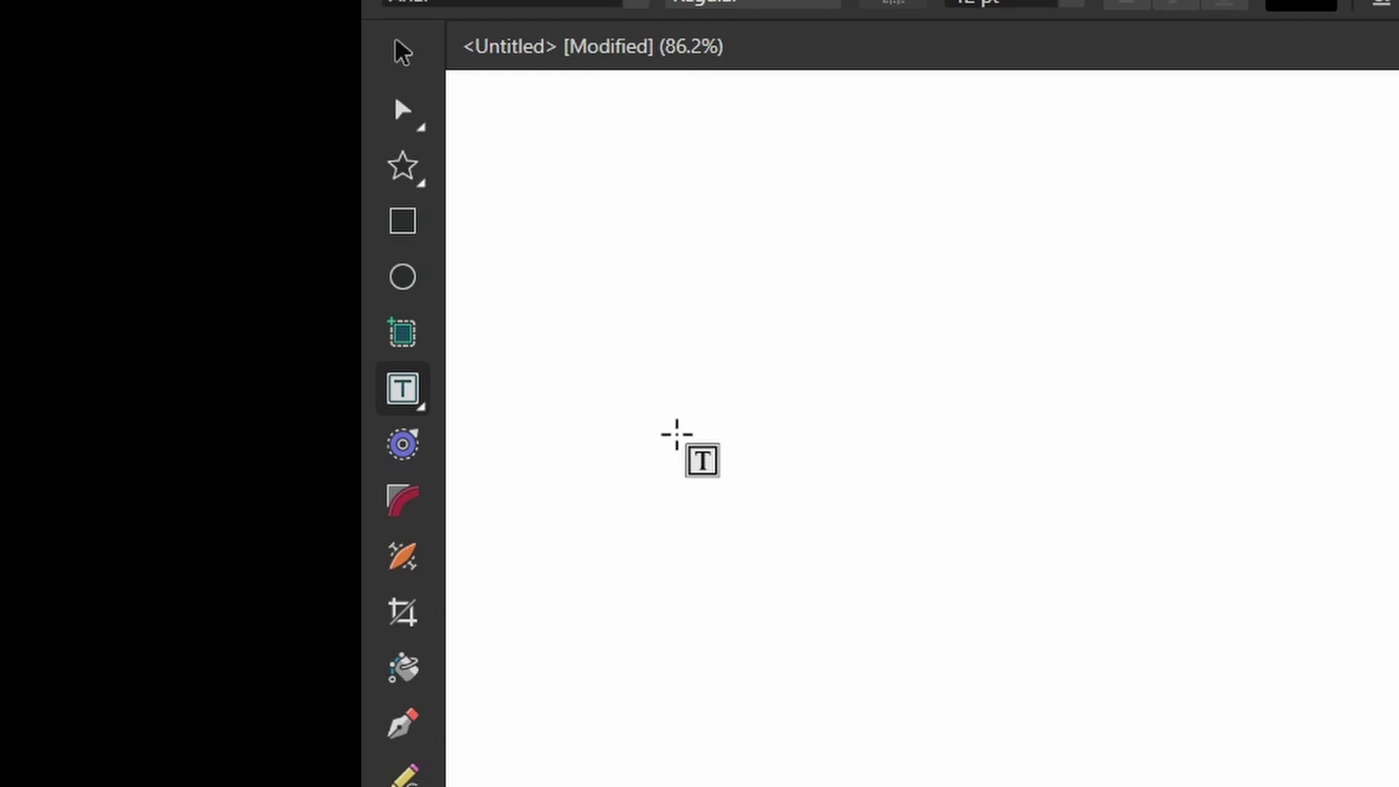
{"action": "left_click_drag", "start_coordinate": [322, 190], "coordinate": [825, 686]}
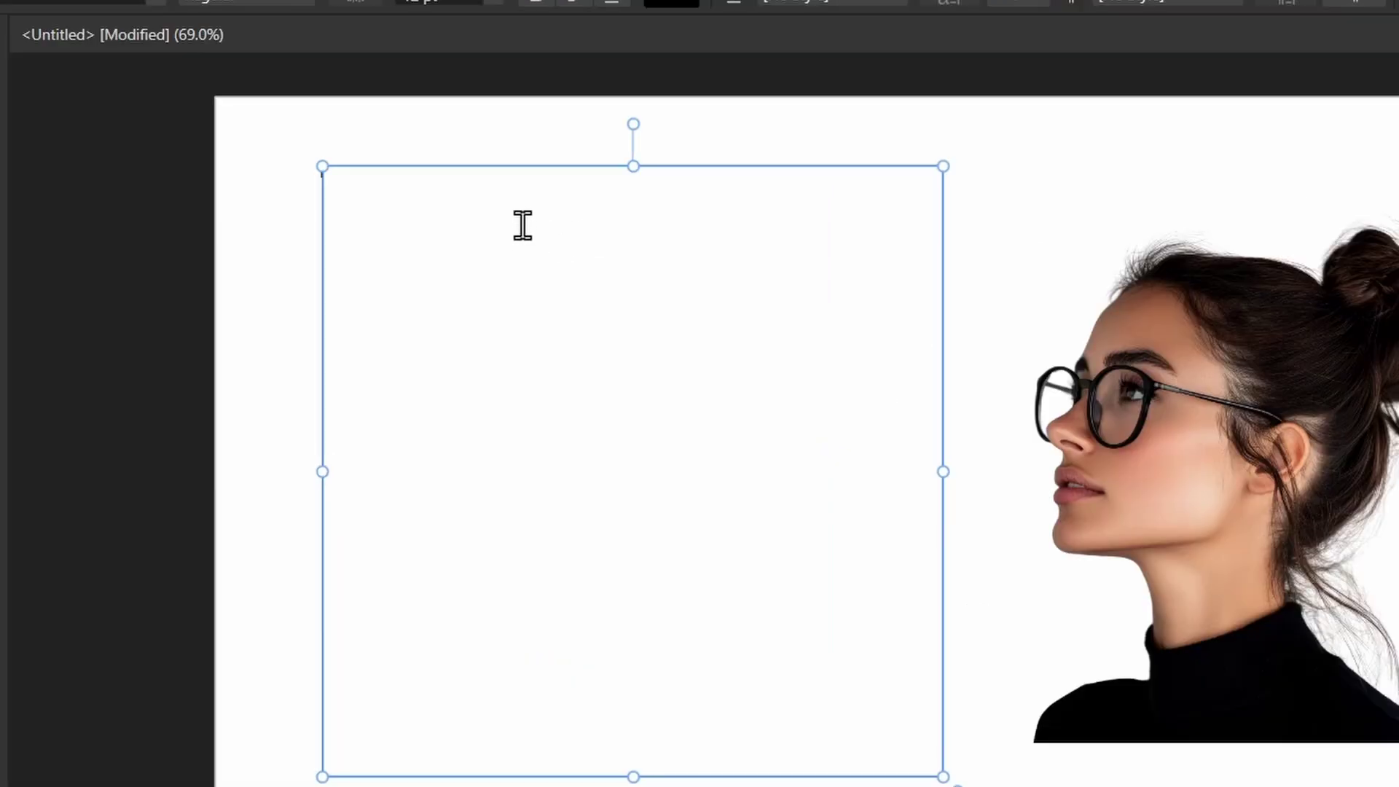
{"action": "right_click", "coordinate": [484, 238]}
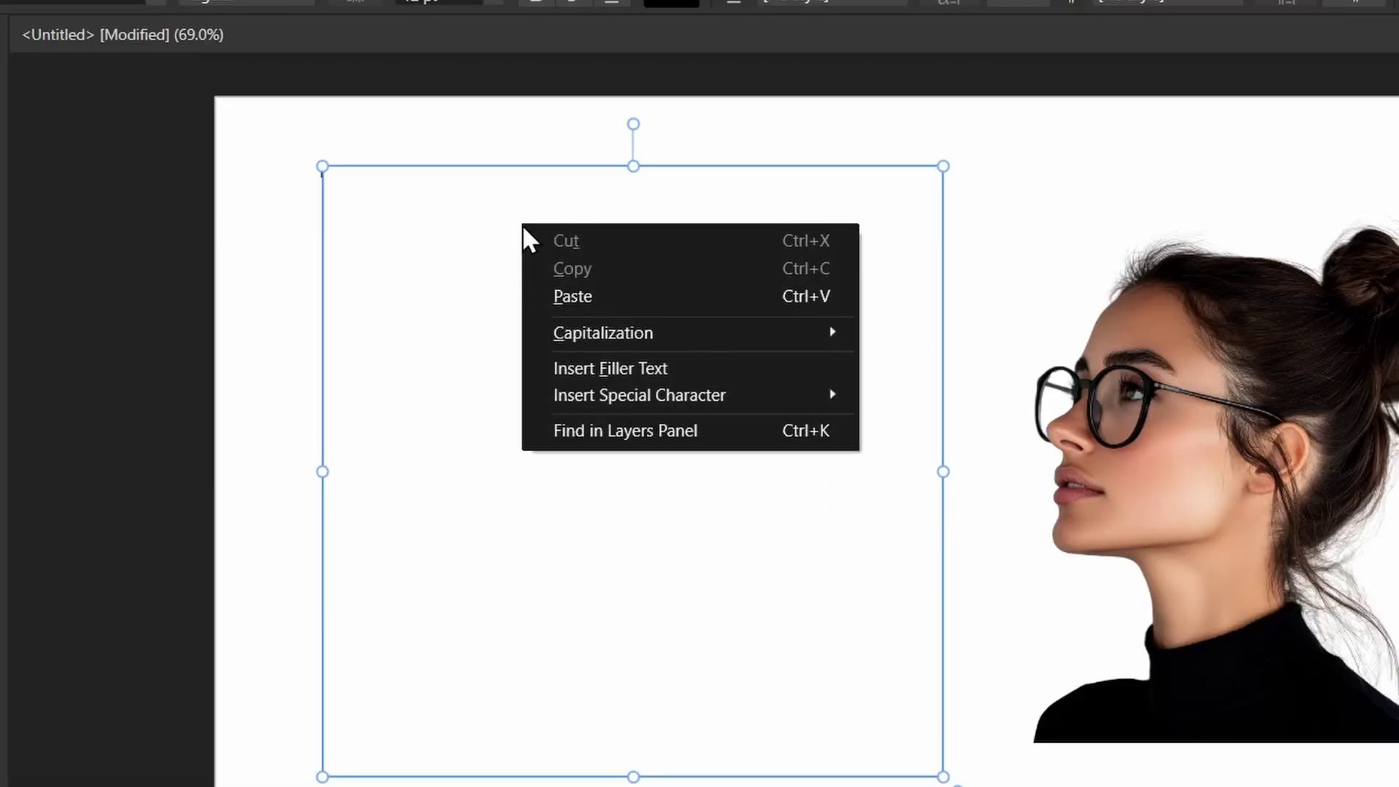
{"action": "left_click", "coordinate": [663, 367]}
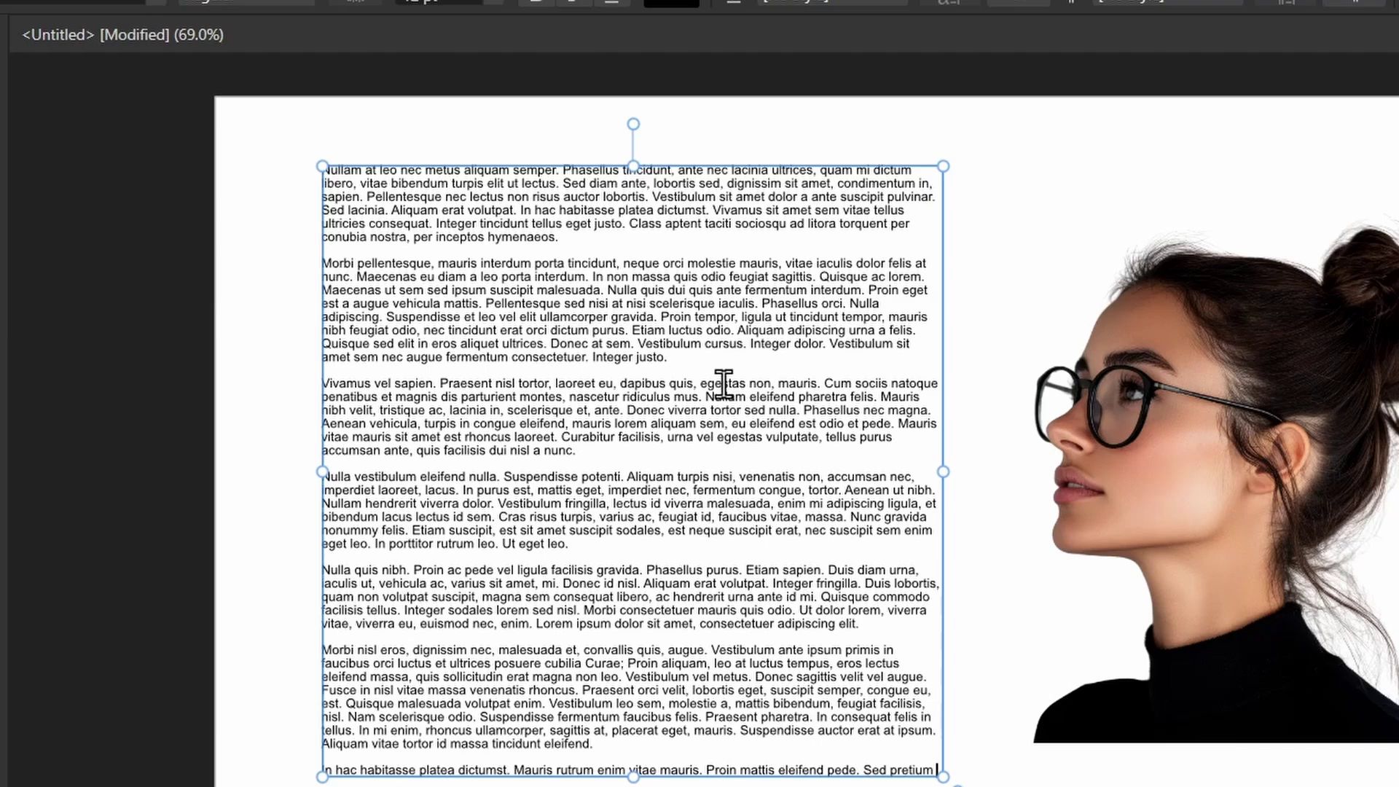
Move the portrait left beside the text column and deselect it.
{"action": "left_click_drag", "start_coordinate": [1166, 510], "coordinate": [1198, 510]}
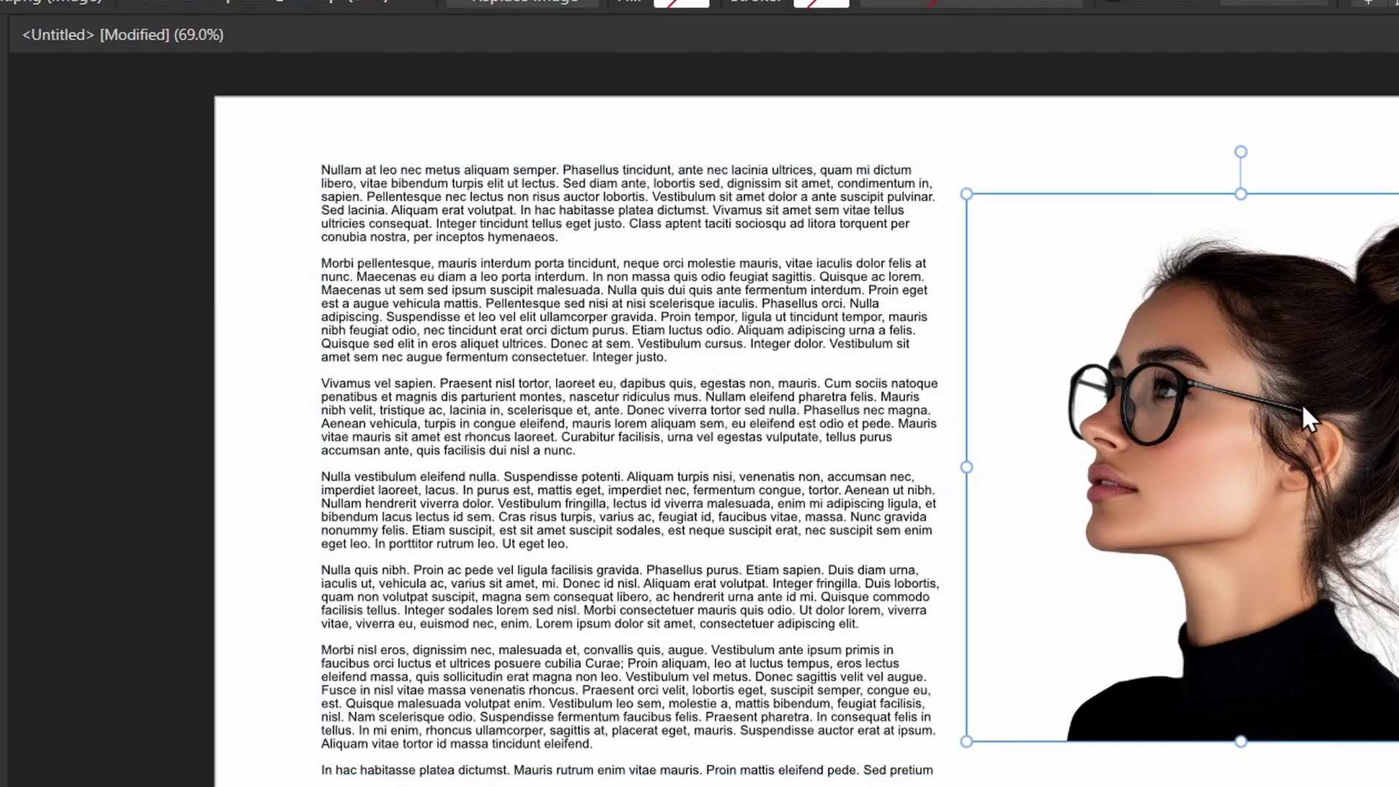
{"action": "mouse_move", "coordinate": [1302, 404]}
{"action": "left_mouse_down"}
{"action": "mouse_move", "coordinate": [1003, 415]}
{"action": "mouse_move", "coordinate": [1301, 401]}
{"action": "left_mouse_up"}
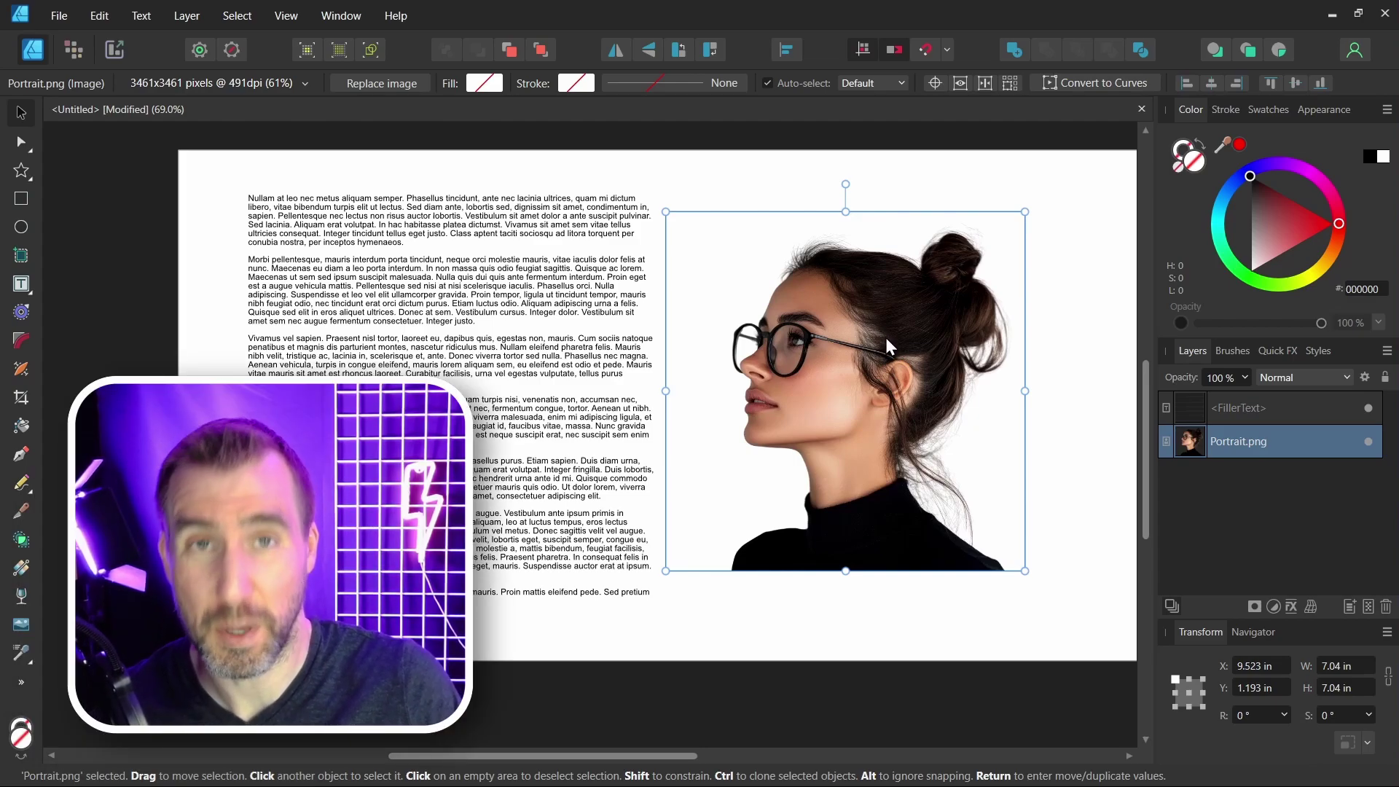
{"action": "left_click", "coordinate": [812, 173]}
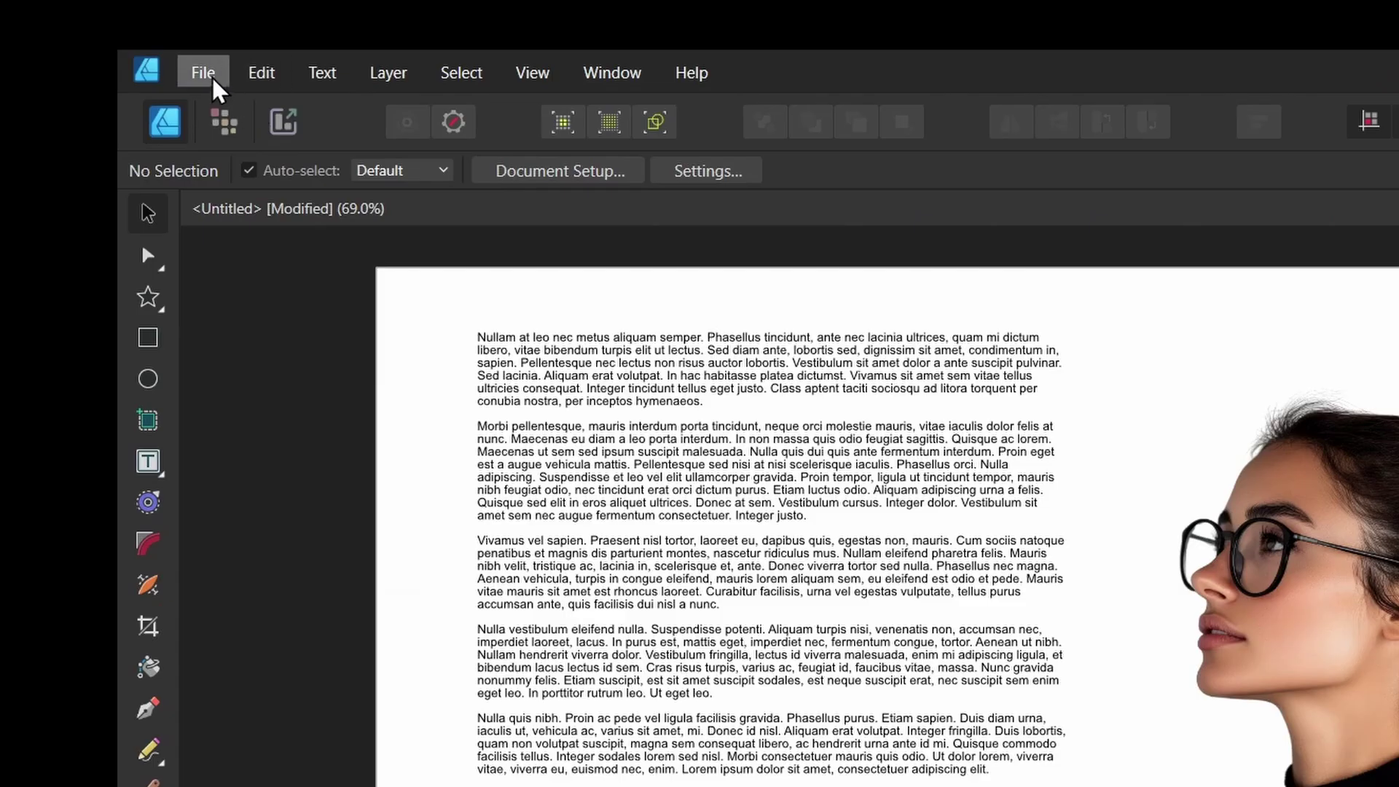
Open the layout in Publisher and drag the portrait left over the filler text.
{"action": "left_click", "coordinate": [63, 21]}
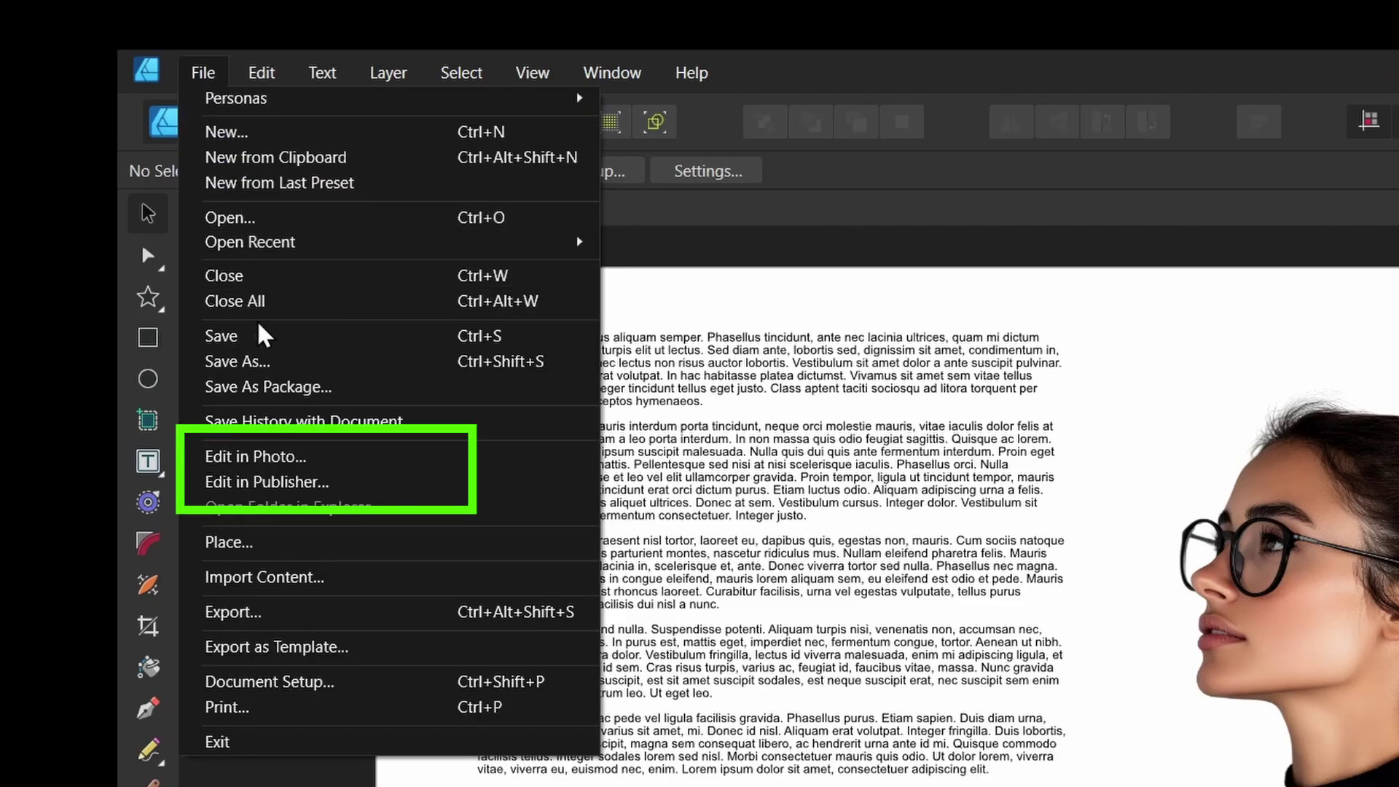
{"action": "left_click", "coordinate": [326, 483]}
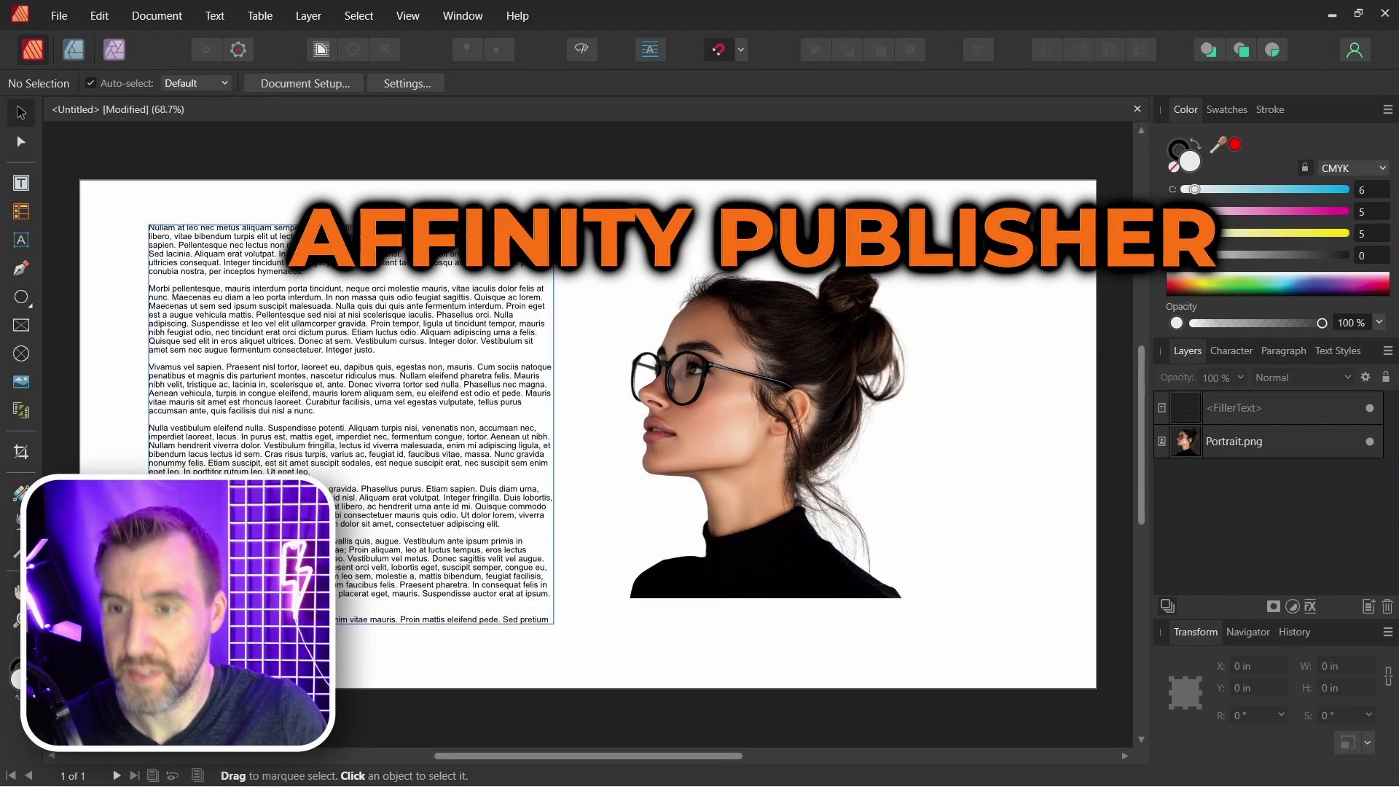
{"action": "left_click", "coordinate": [804, 350]}
{"action": "left_click_drag", "start_coordinate": [806, 350], "coordinate": [748, 368]}
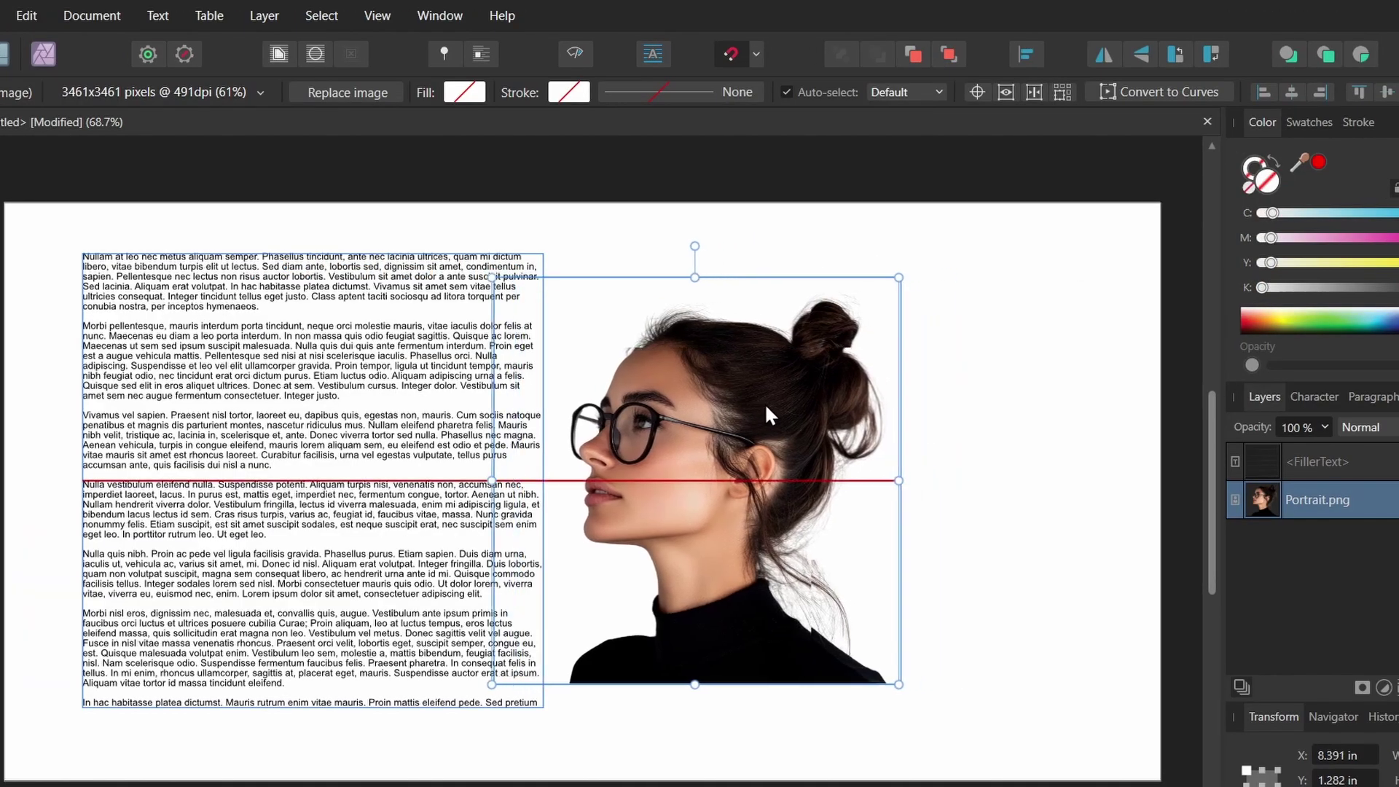
{"action": "left_click_drag", "start_coordinate": [769, 415], "coordinate": [670, 402]}
{"action": "scroll", "coordinate": [685, 288], "scroll_direction": "left", "scroll_amount": 5}
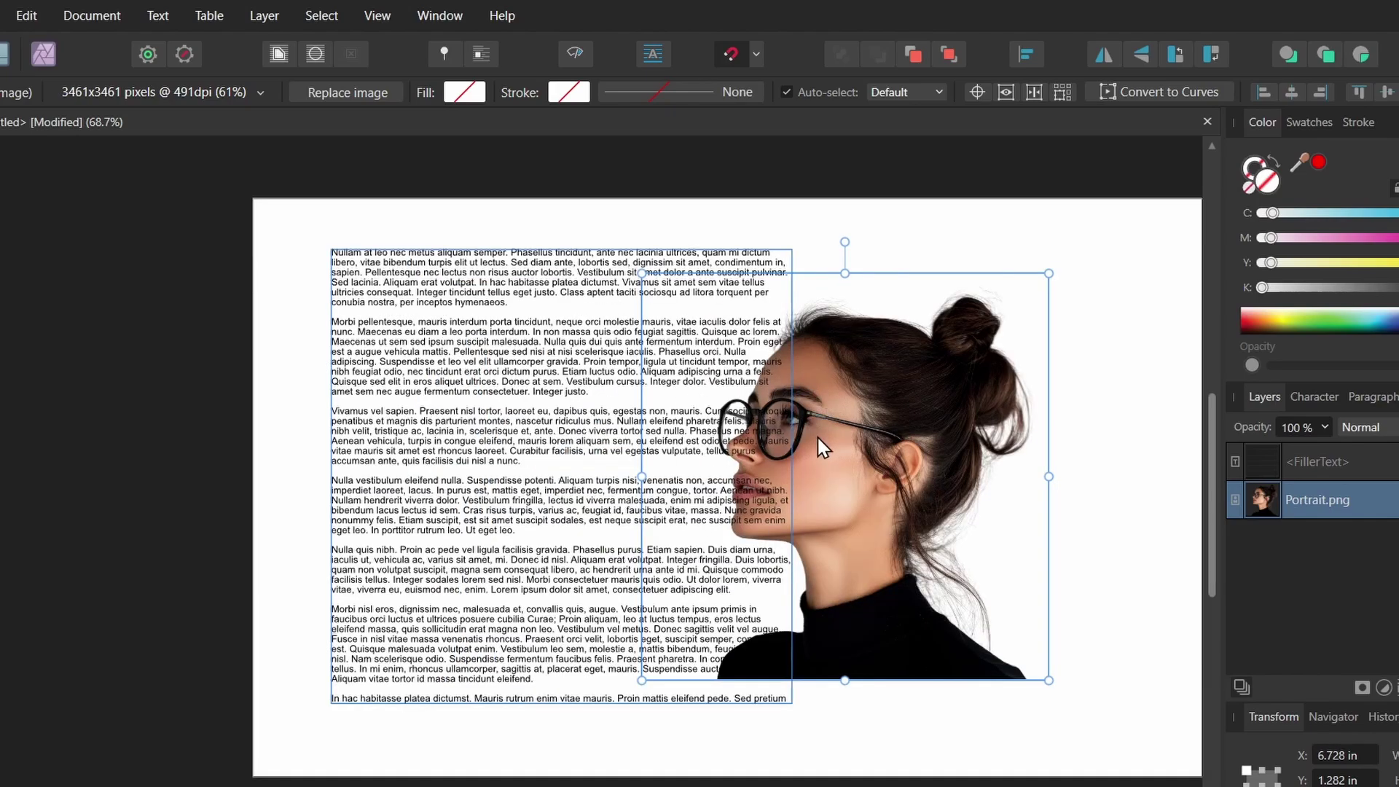
Set the portrait's text wrap to Tight on both sides, after comparing Square and Jump.
{"action": "left_click", "coordinate": [278, 54]}
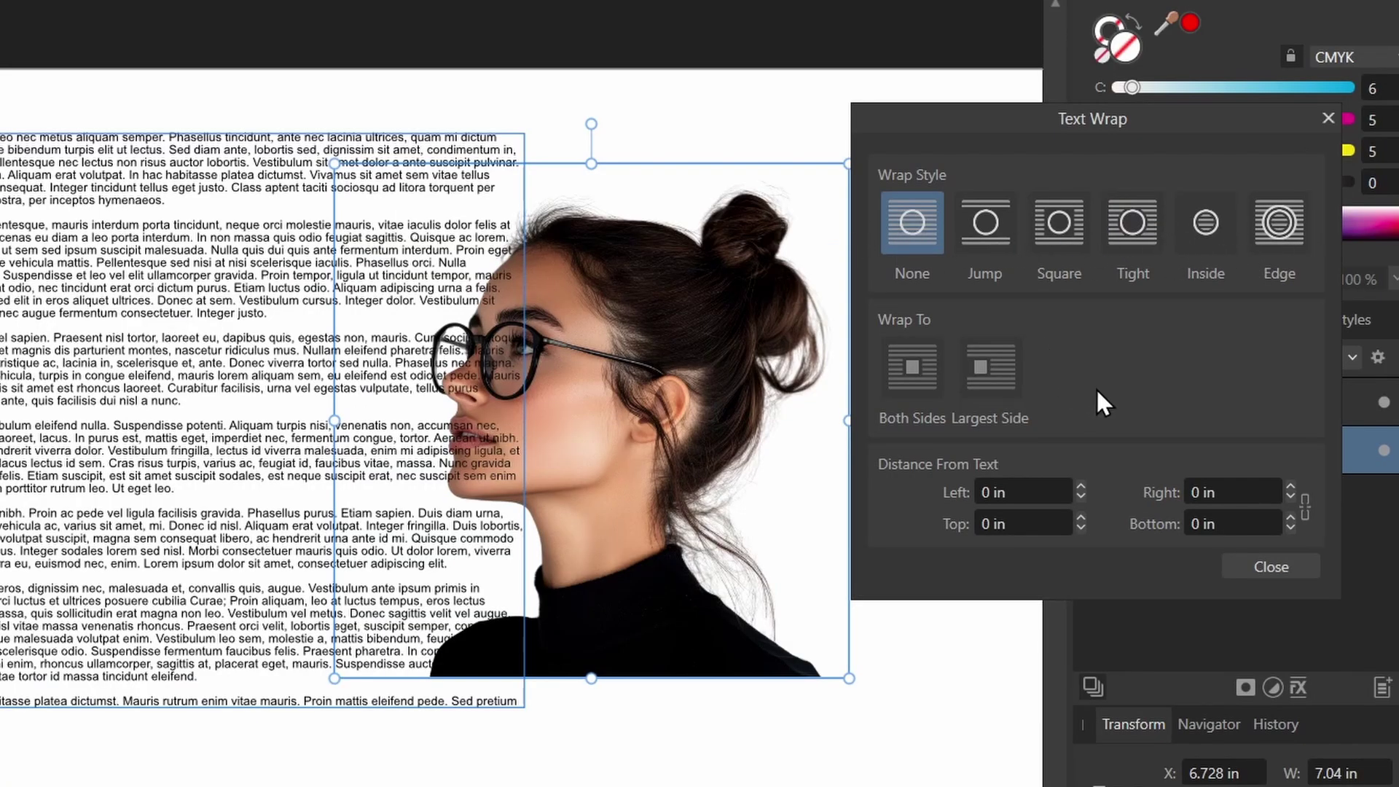
{"action": "left_click", "coordinate": [1135, 224]}
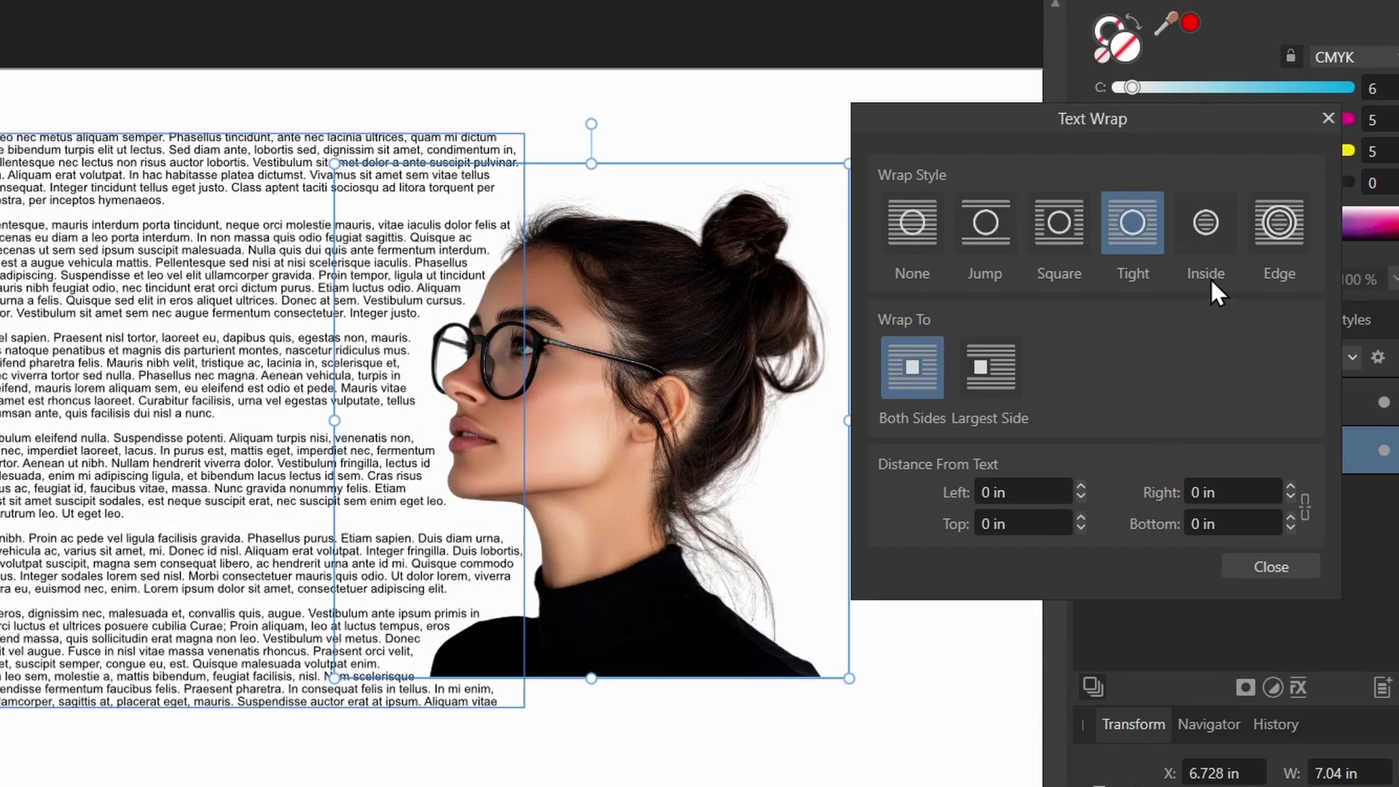
{"action": "left_click", "coordinate": [1060, 222]}
{"action": "left_click", "coordinate": [993, 225]}
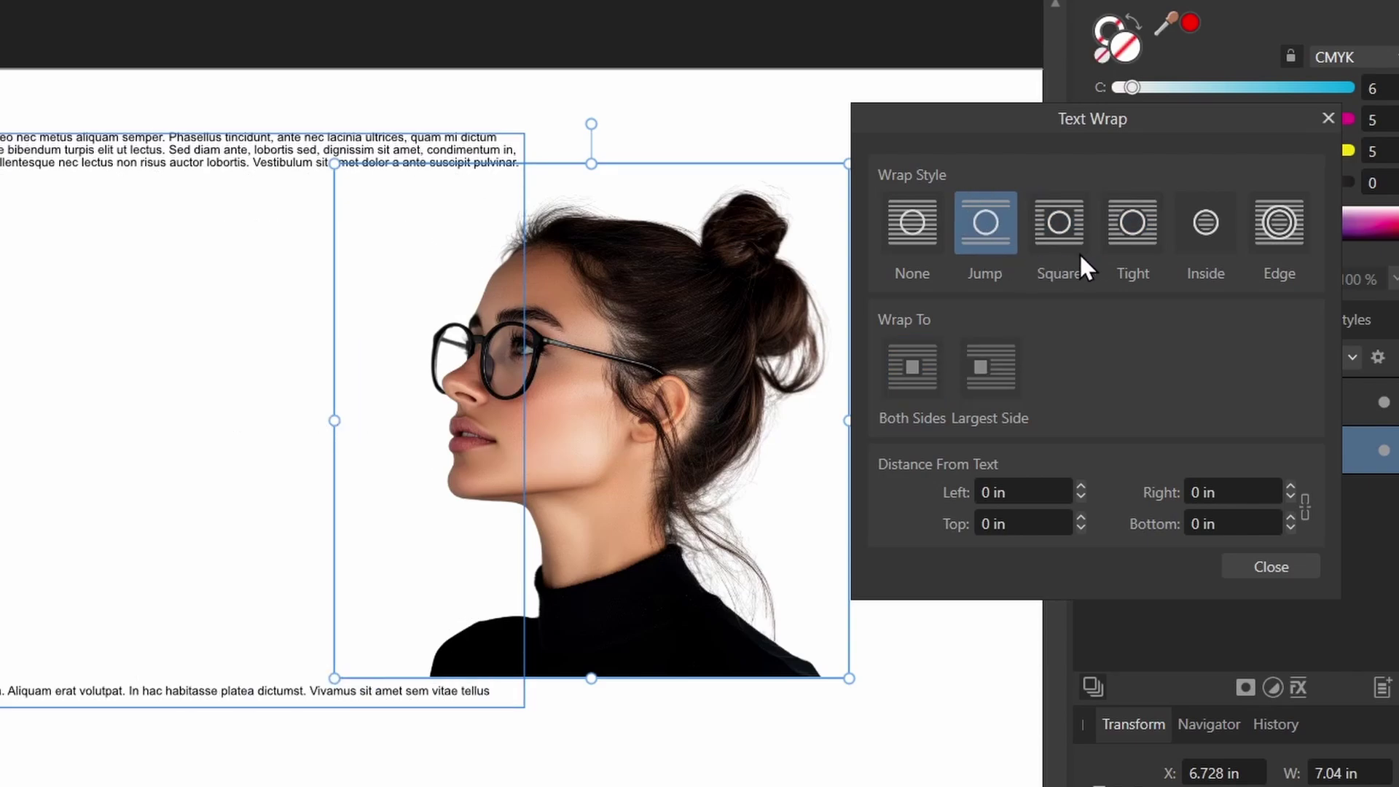
{"action": "left_click", "coordinate": [1135, 221]}
{"action": "left_click", "coordinate": [1271, 567]}
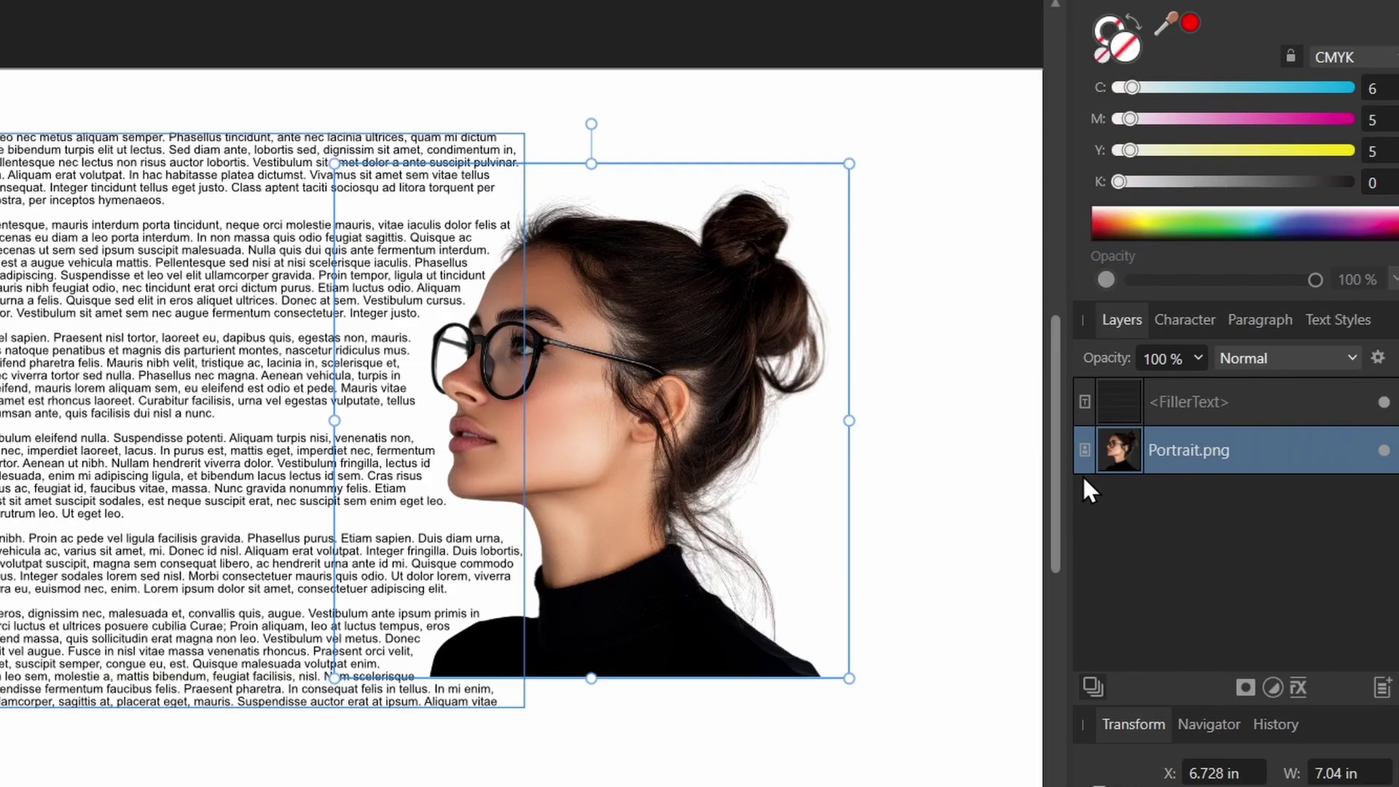
Split the filler text frame into 2 columns and centre the portrait across both.
{"action": "key", "text": "Tab"}
{"action": "left_click_drag", "start_coordinate": [951, 325], "coordinate": [518, 352]}
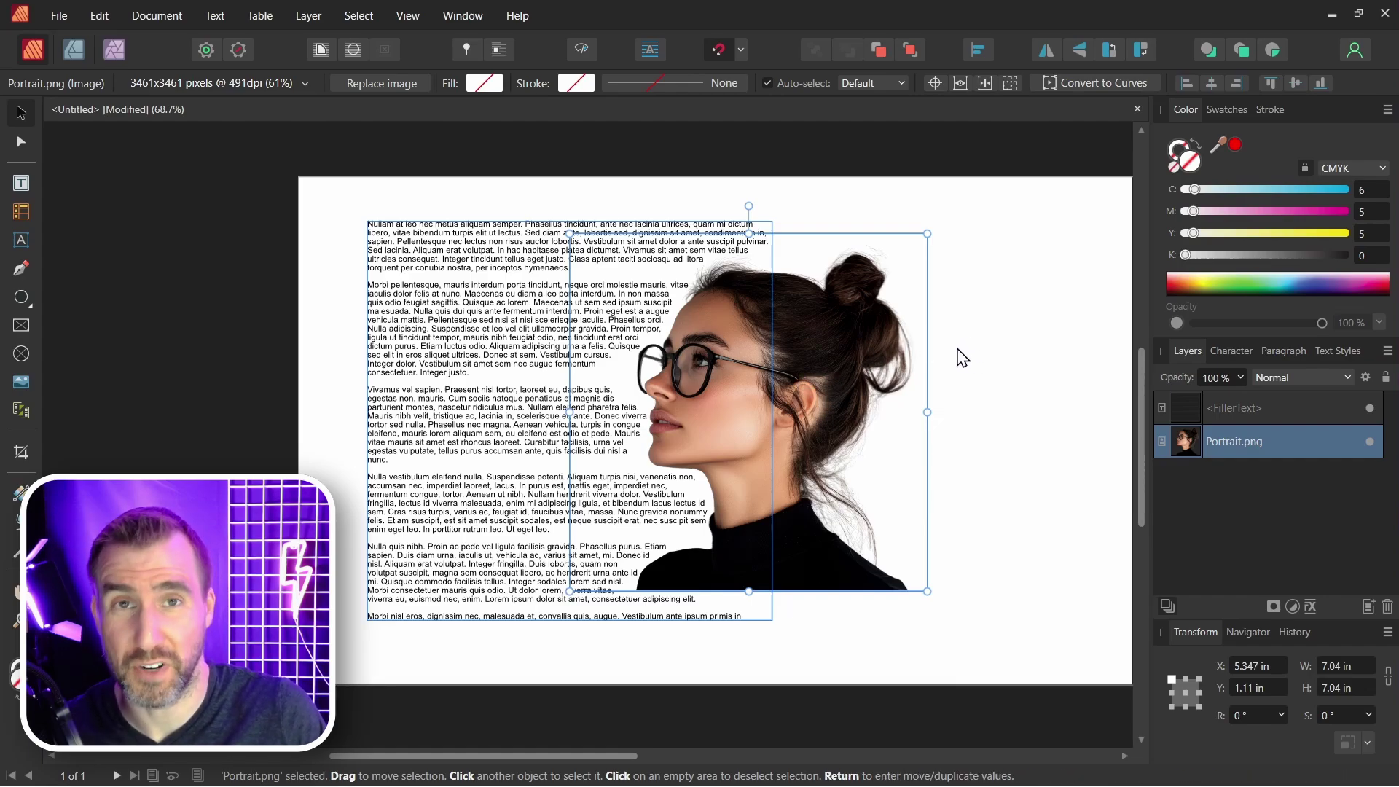
{"action": "left_click", "coordinate": [456, 233]}
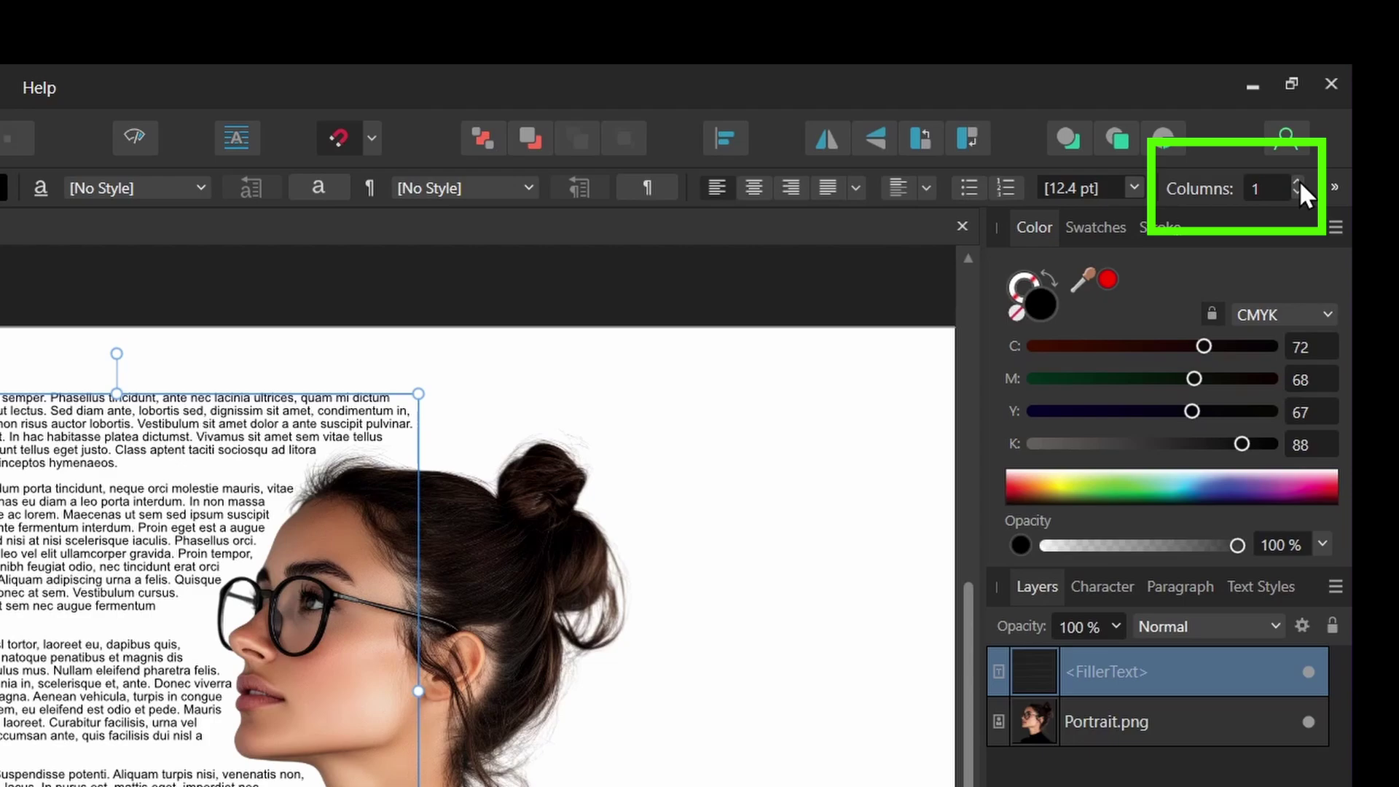
{"action": "left_click", "coordinate": [1298, 182]}
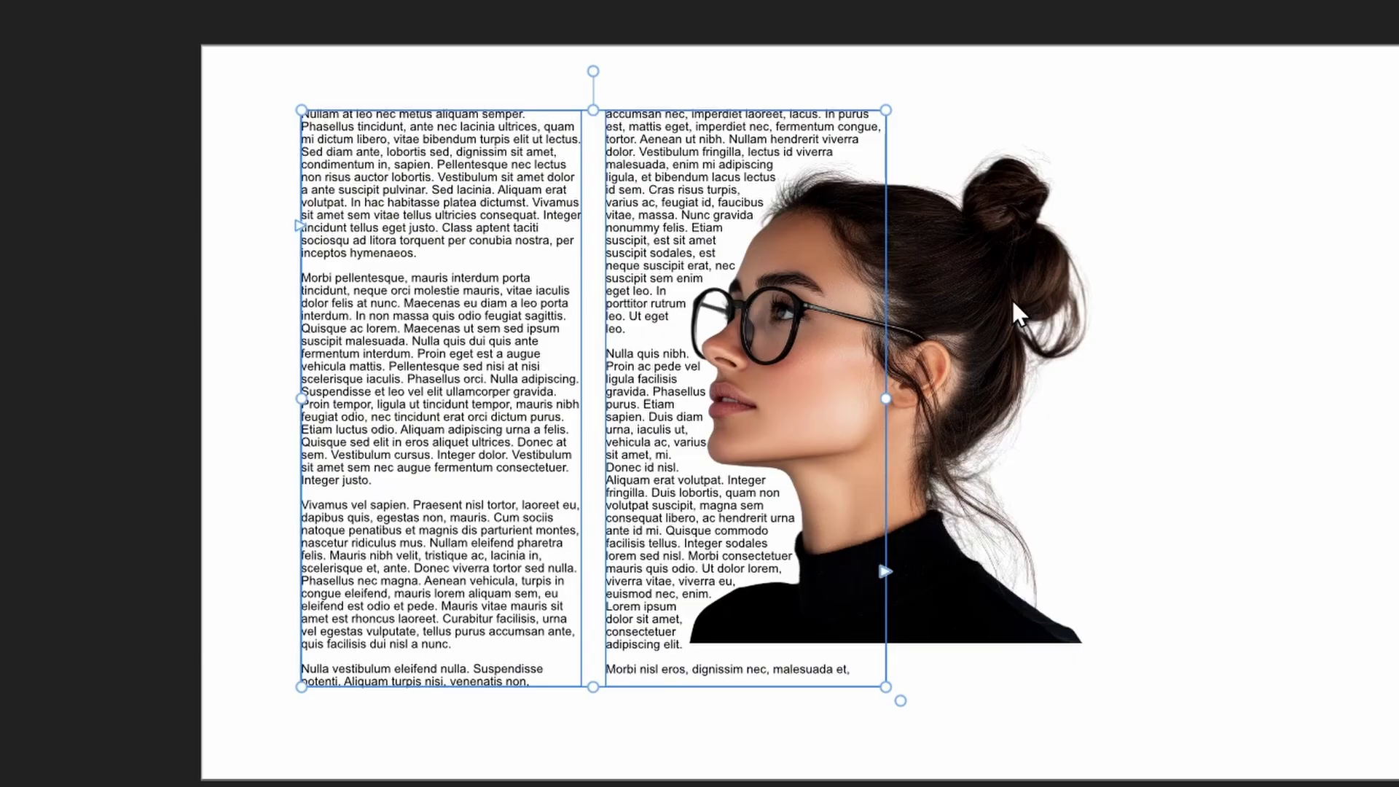
{"action": "left_click_drag", "start_coordinate": [999, 305], "coordinate": [736, 300]}
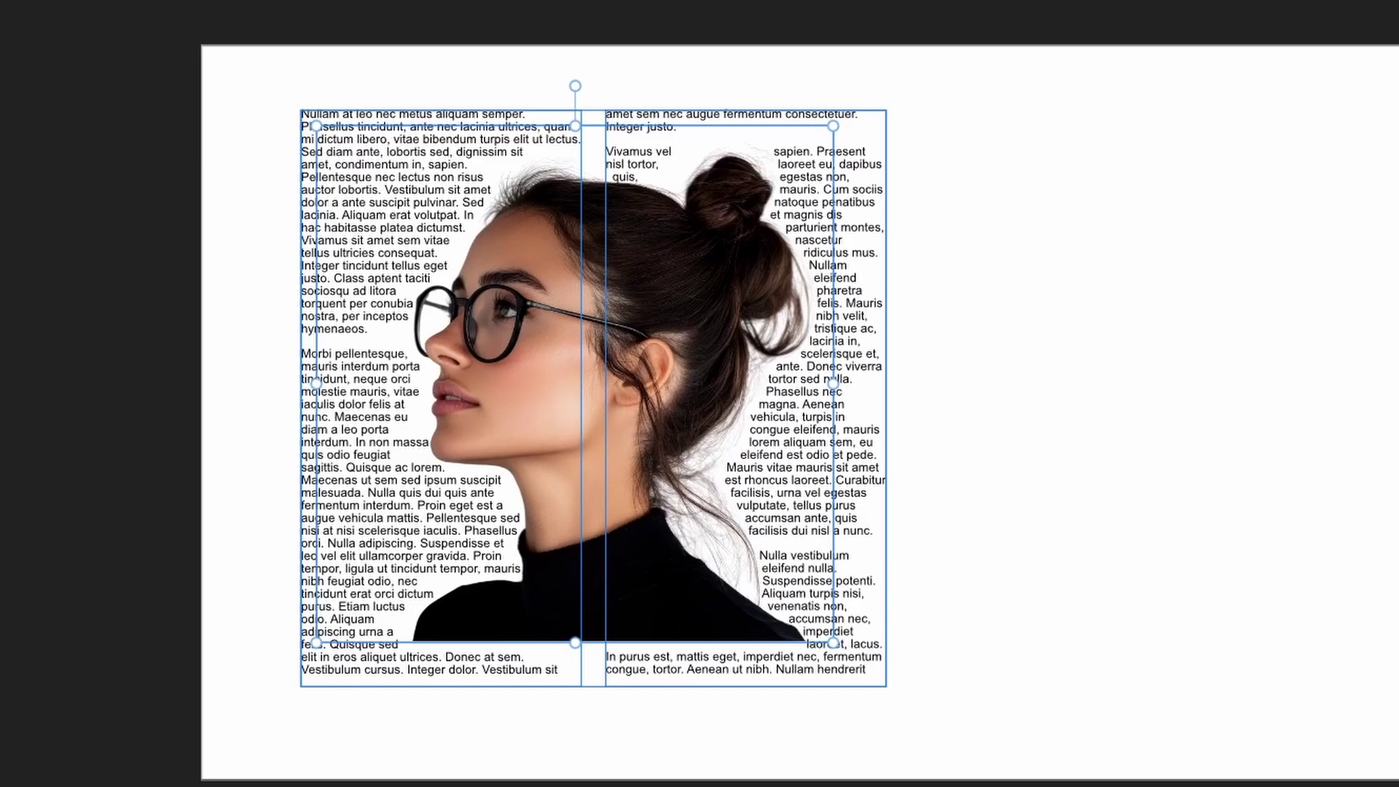
{"action": "left_click", "coordinate": [1061, 224]}
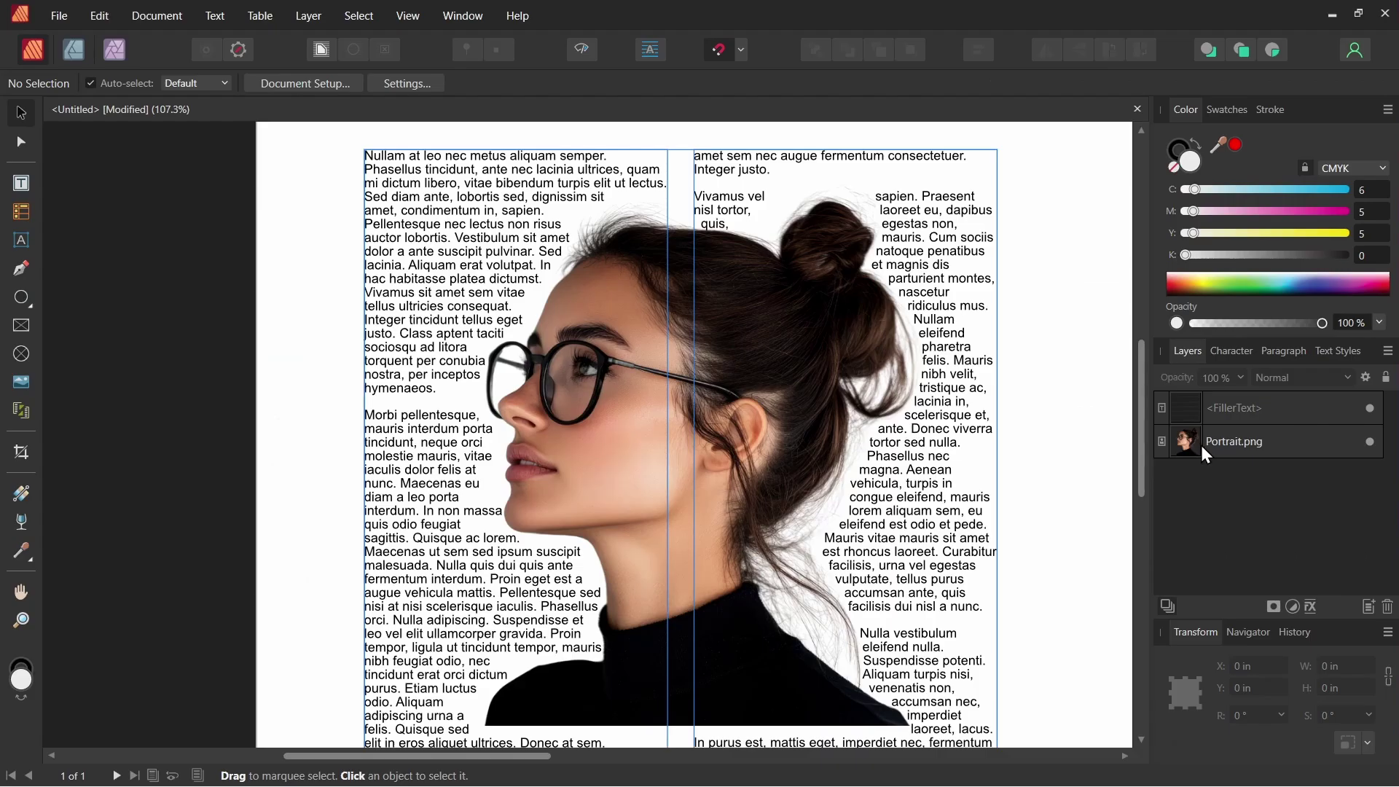
{"action": "left_click", "coordinate": [1227, 443]}
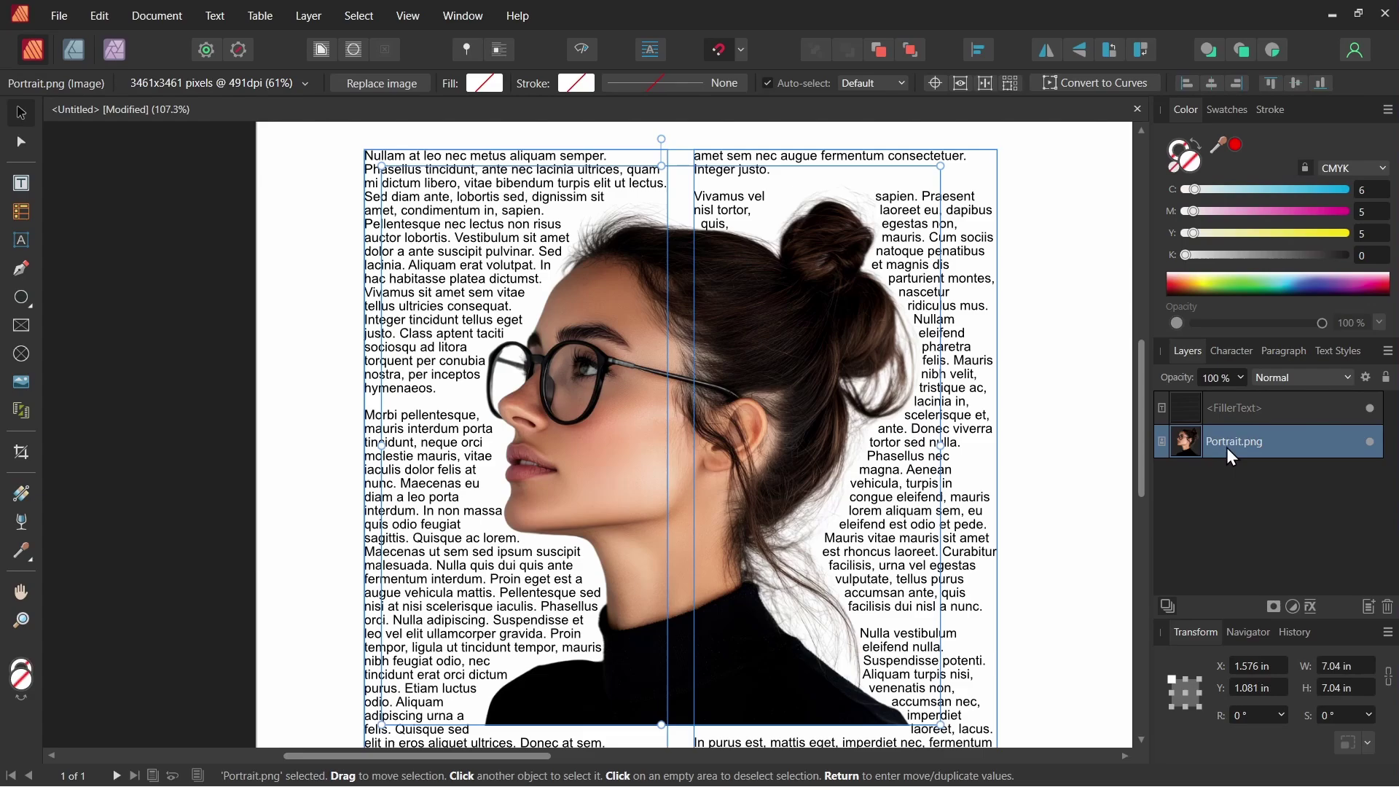
{"action": "left_click", "coordinate": [349, 57]}
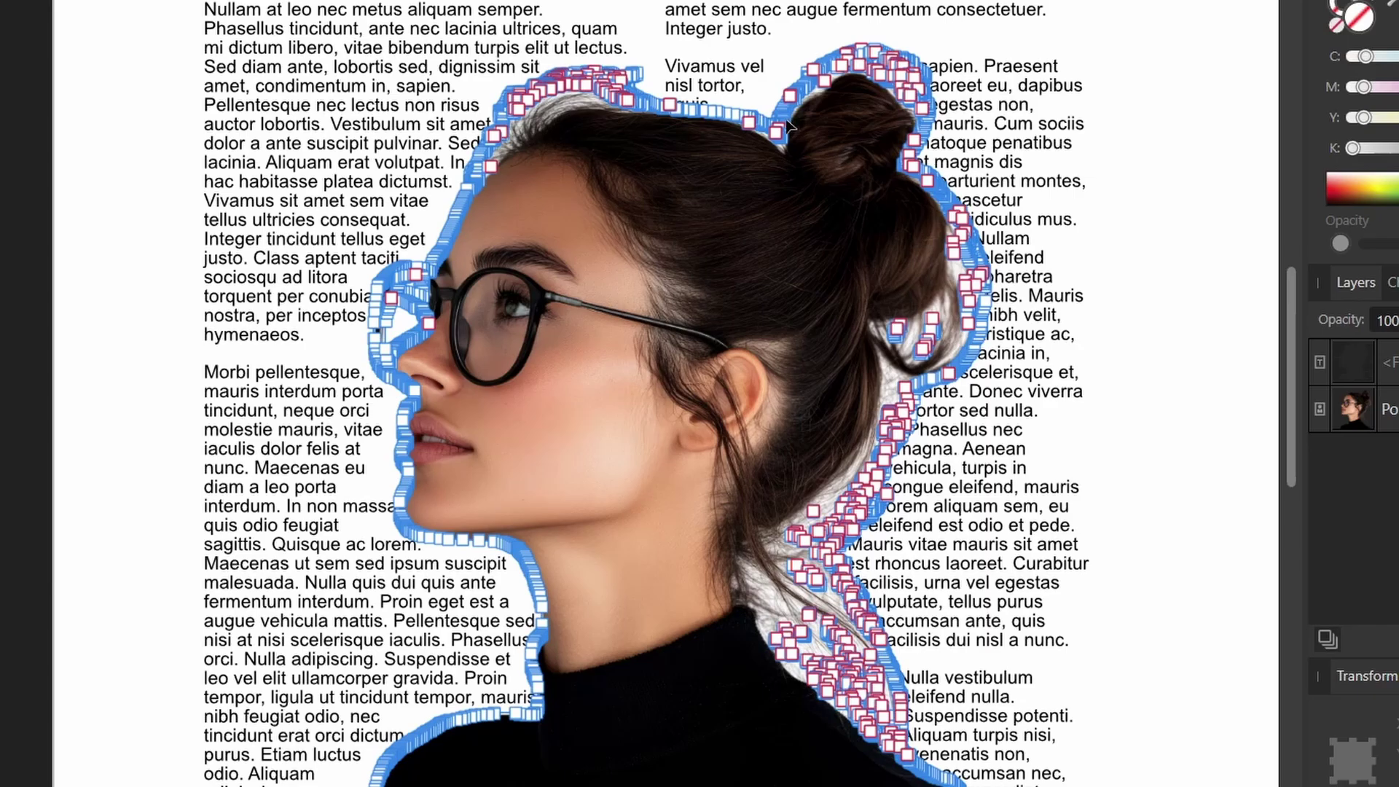
{"action": "scroll", "coordinate": [732, 67], "scroll_direction": "up", "scroll_amount": 4}
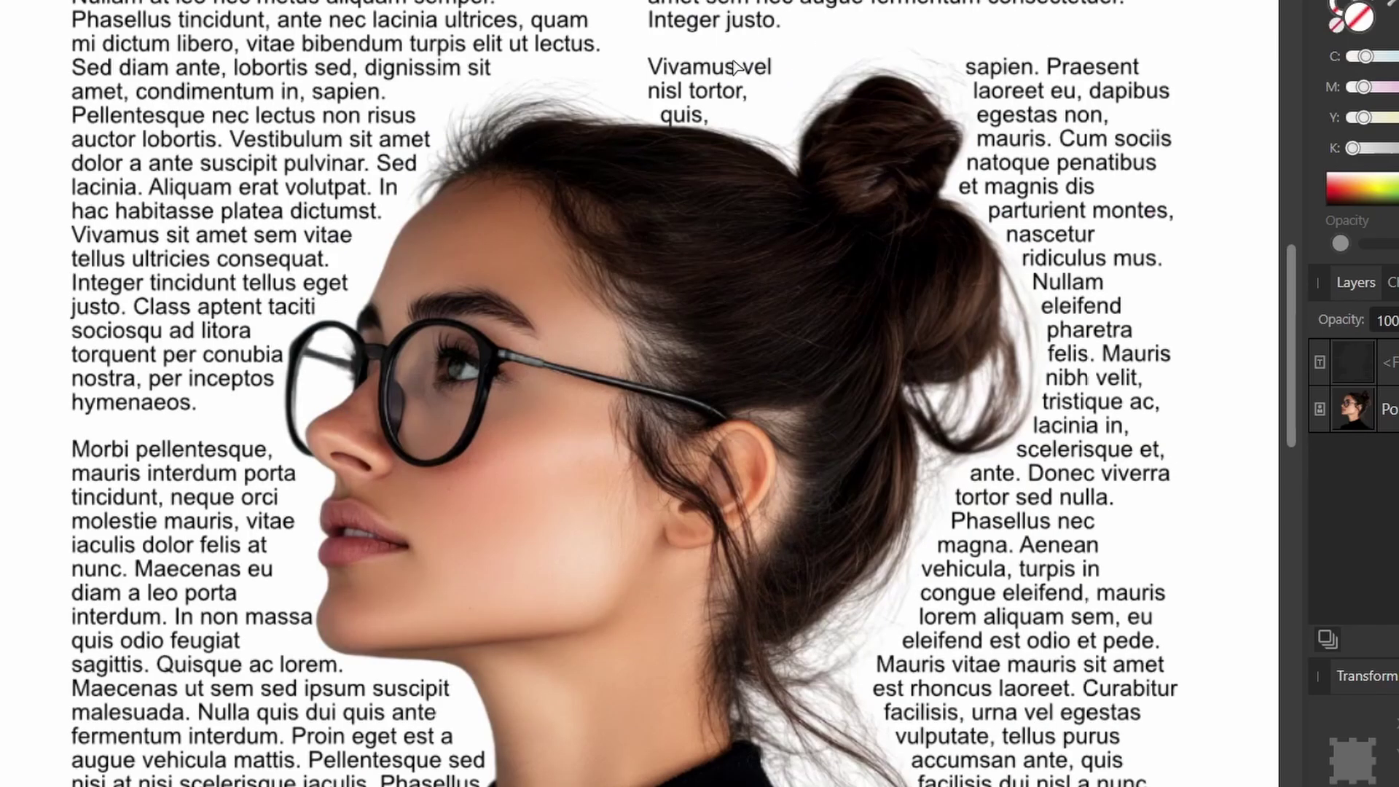
{"action": "left_click_drag", "start_coordinate": [564, 113], "coordinate": [844, 248]}
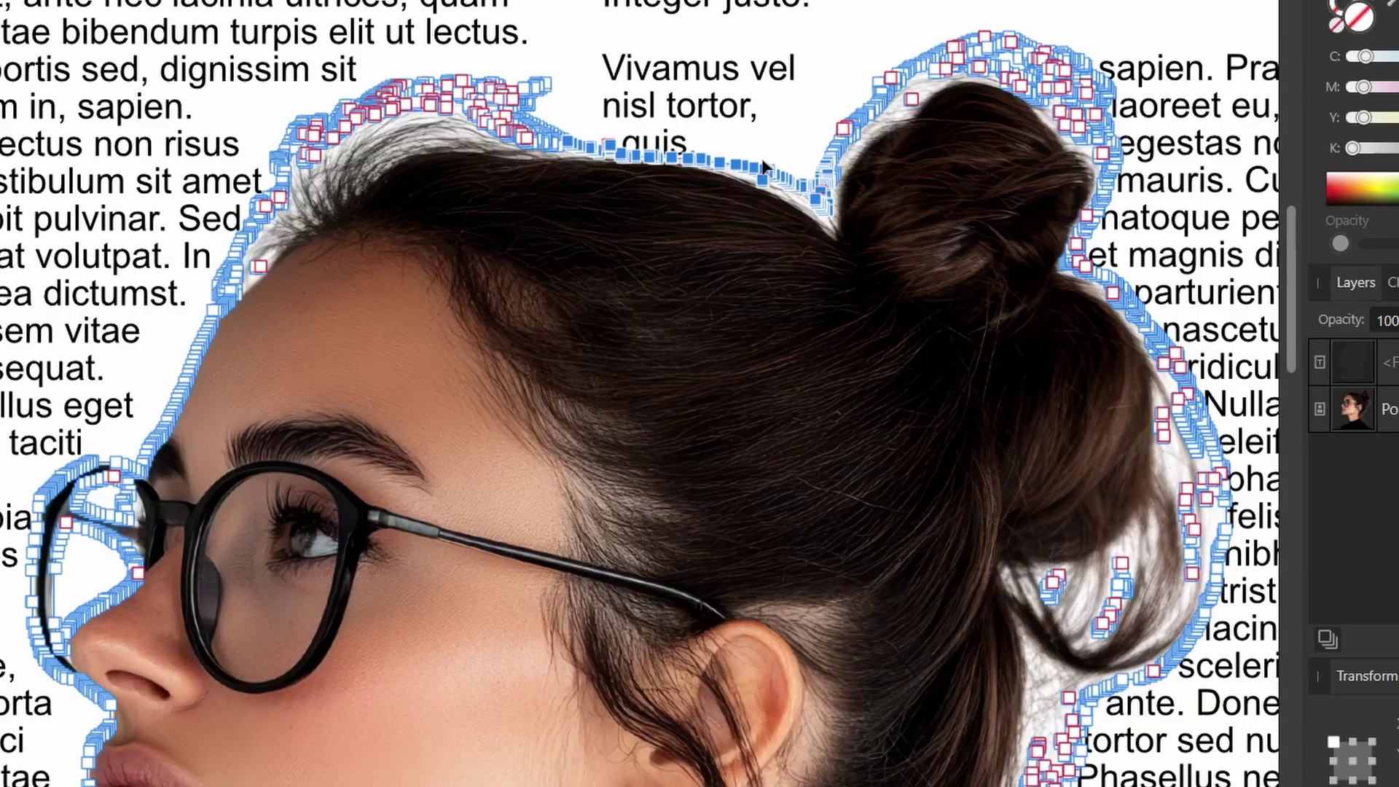
{"action": "left_click_drag", "start_coordinate": [765, 168], "coordinate": [778, 55]}
{"action": "scroll", "coordinate": [785, 157], "scroll_direction": "down", "scroll_amount": 3}
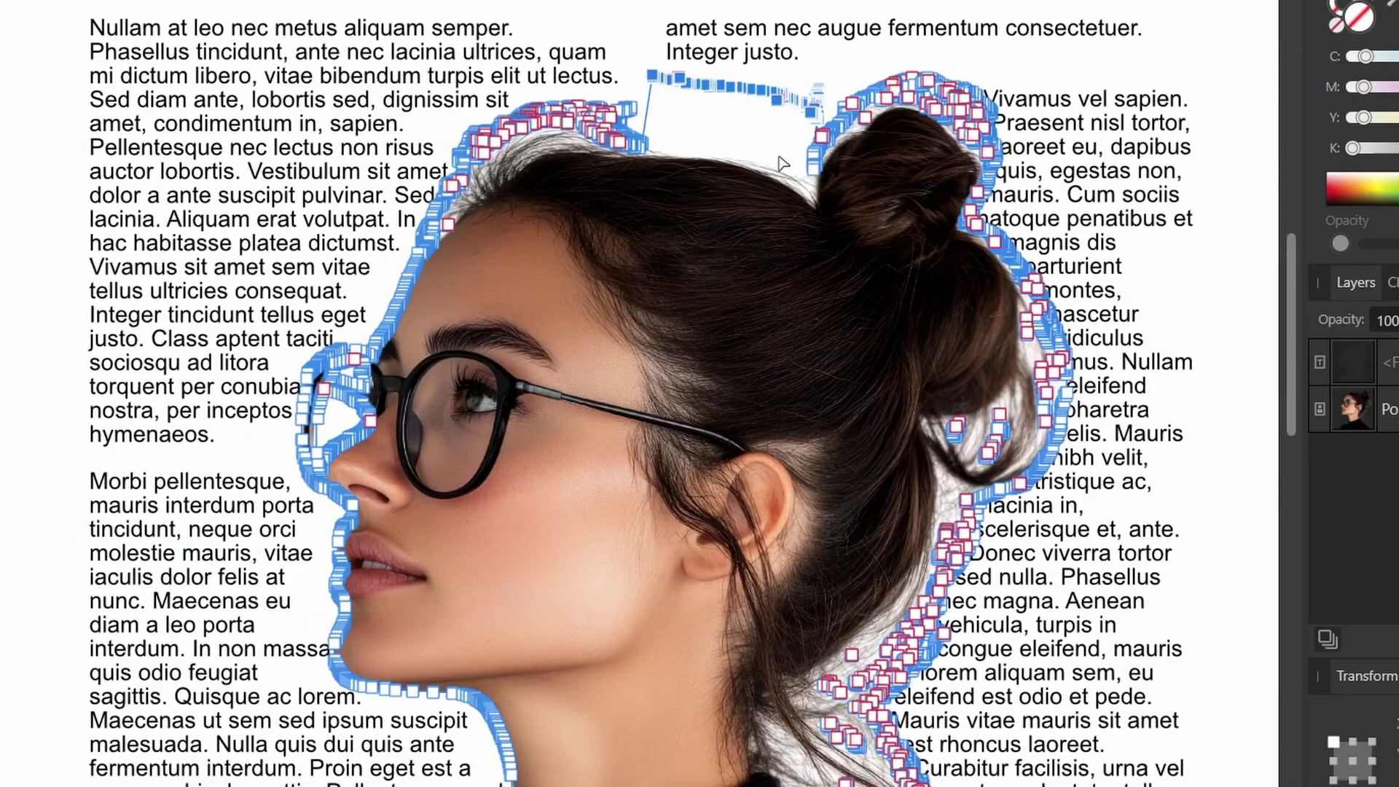
{"action": "left_click", "coordinate": [1023, 90]}
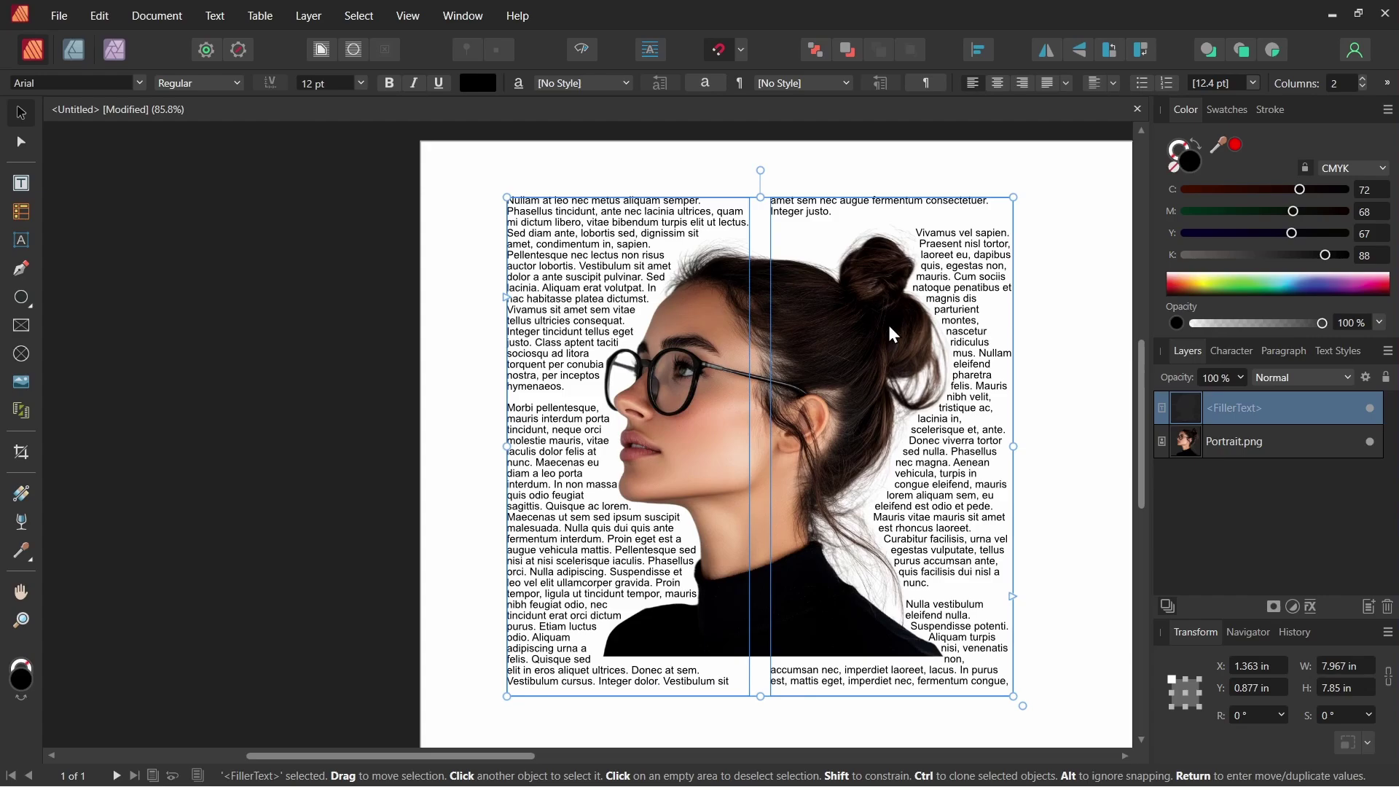
{"action": "left_click", "coordinate": [1215, 446]}
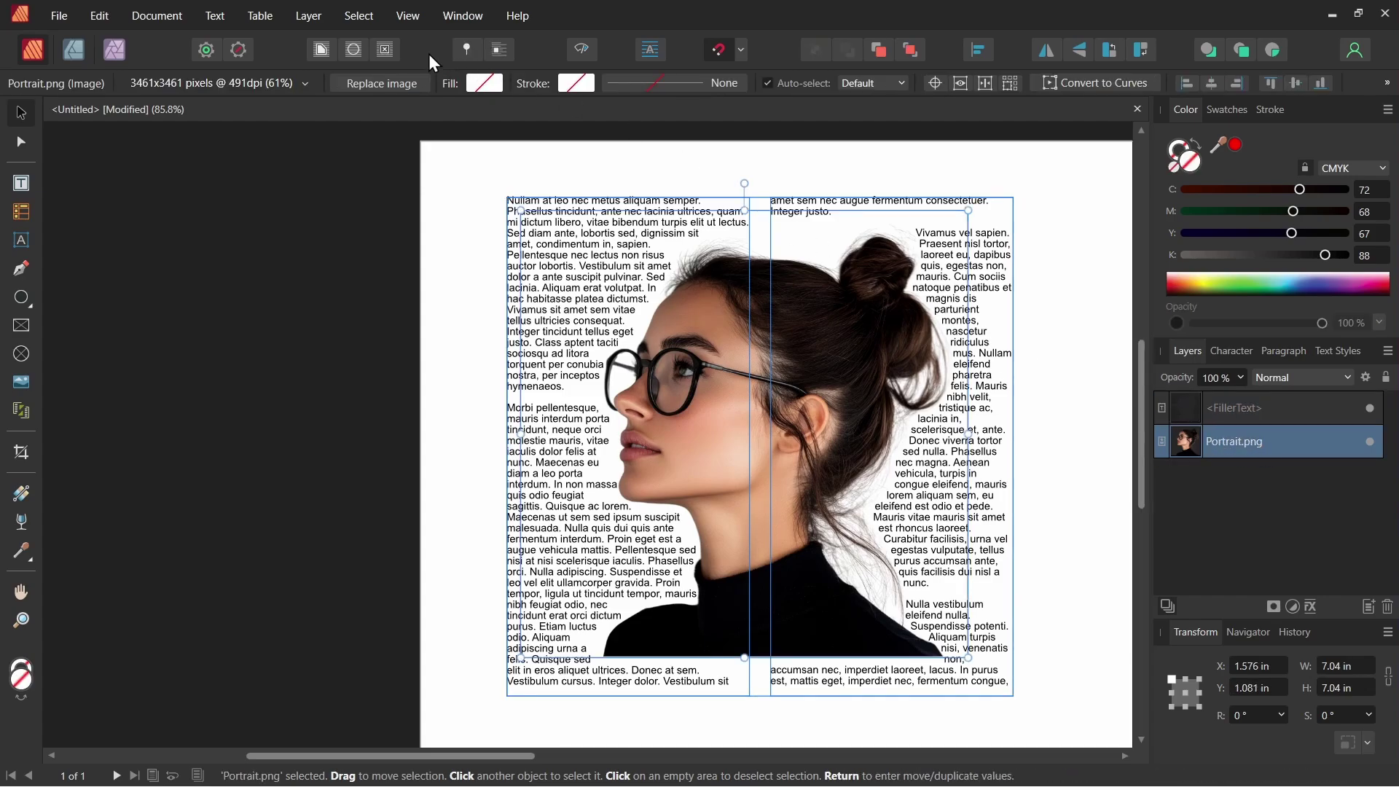
{"action": "left_click", "coordinate": [386, 48]}
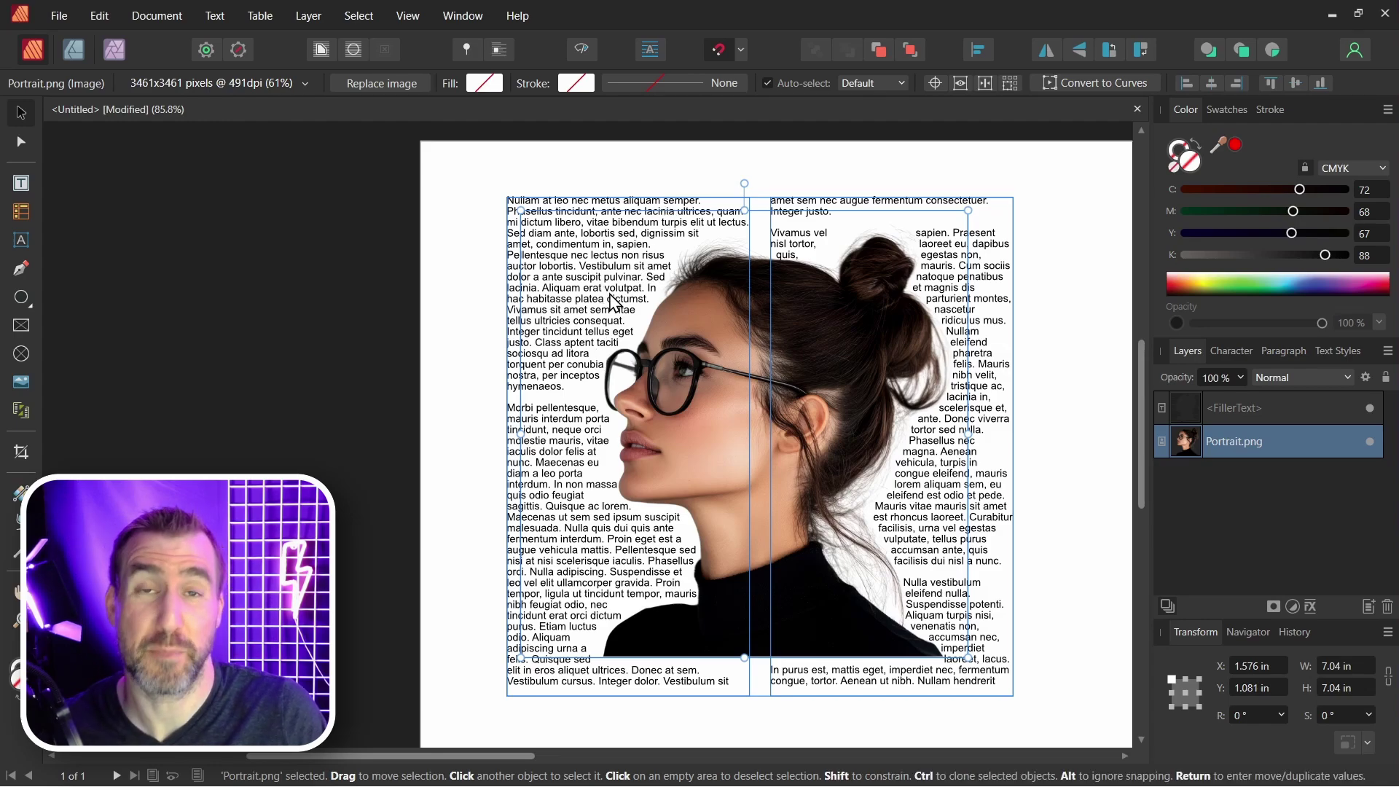
Keep the text left-aligned after previewing justification and line spacing, then send the layout to Designer.
{"action": "left_click", "coordinate": [1239, 410]}
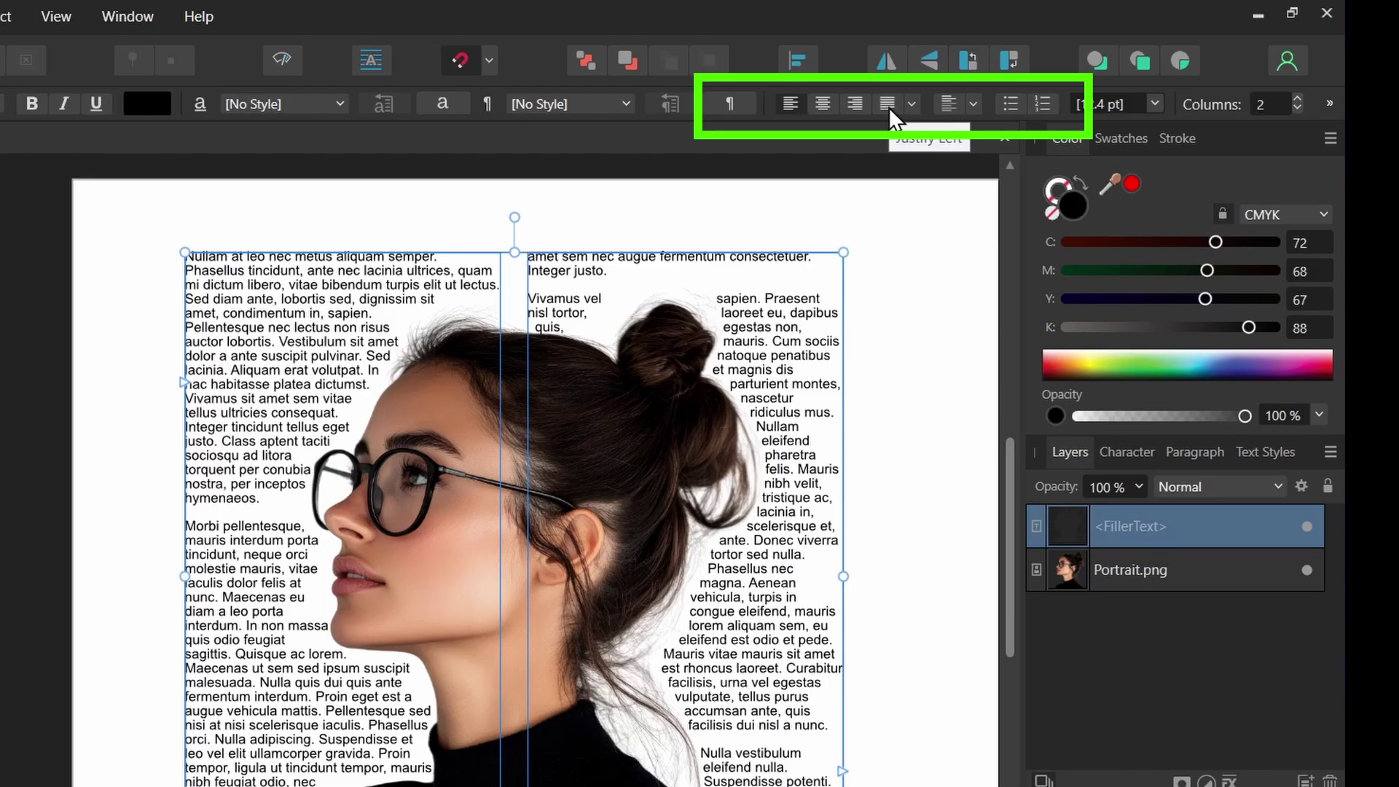
{"action": "left_click", "coordinate": [889, 106]}
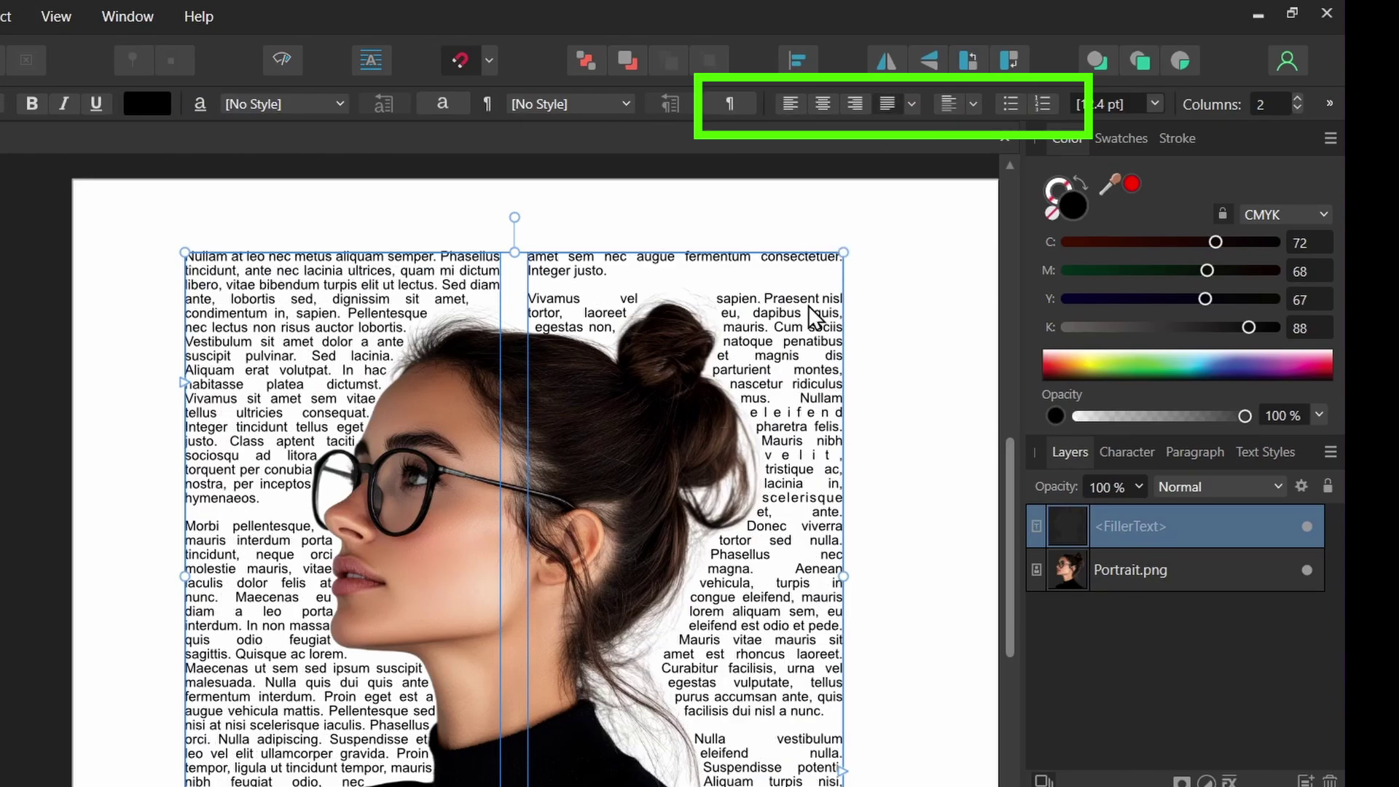
{"action": "left_click", "coordinate": [975, 105]}
{"action": "left_click", "coordinate": [1116, 105]}
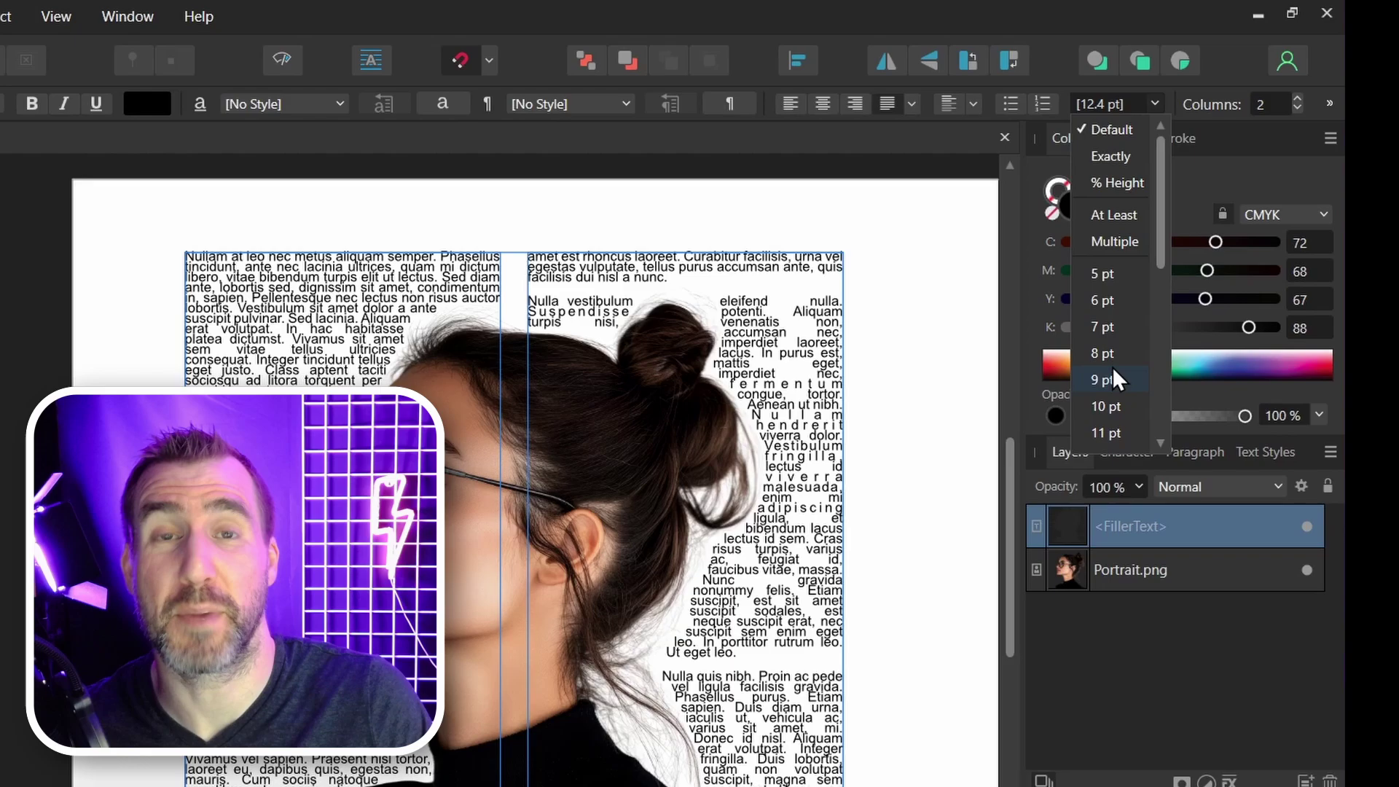
{"action": "key", "text": "Escape"}
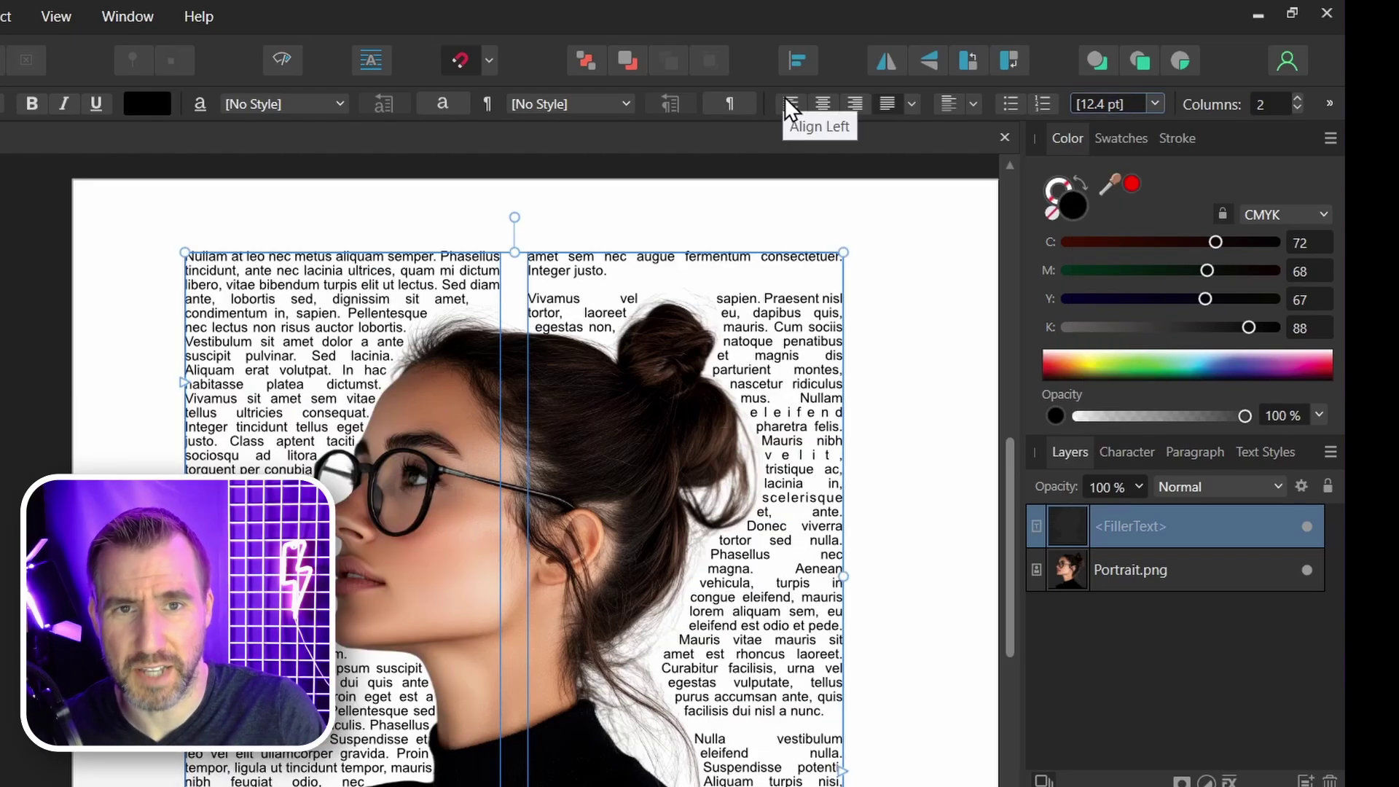
{"action": "left_click", "coordinate": [784, 96]}
{"action": "left_click", "coordinate": [940, 304]}
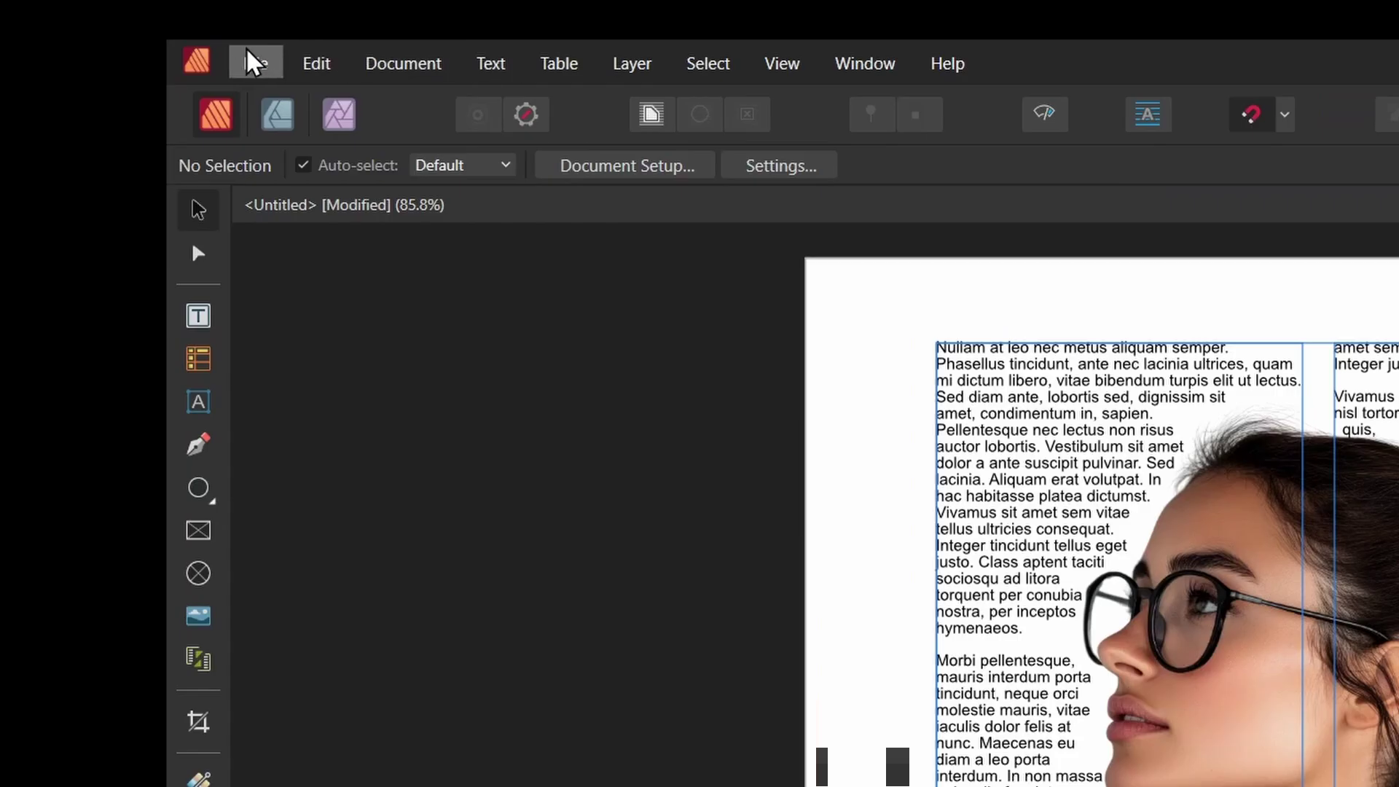
{"action": "left_click", "coordinate": [57, 15]}
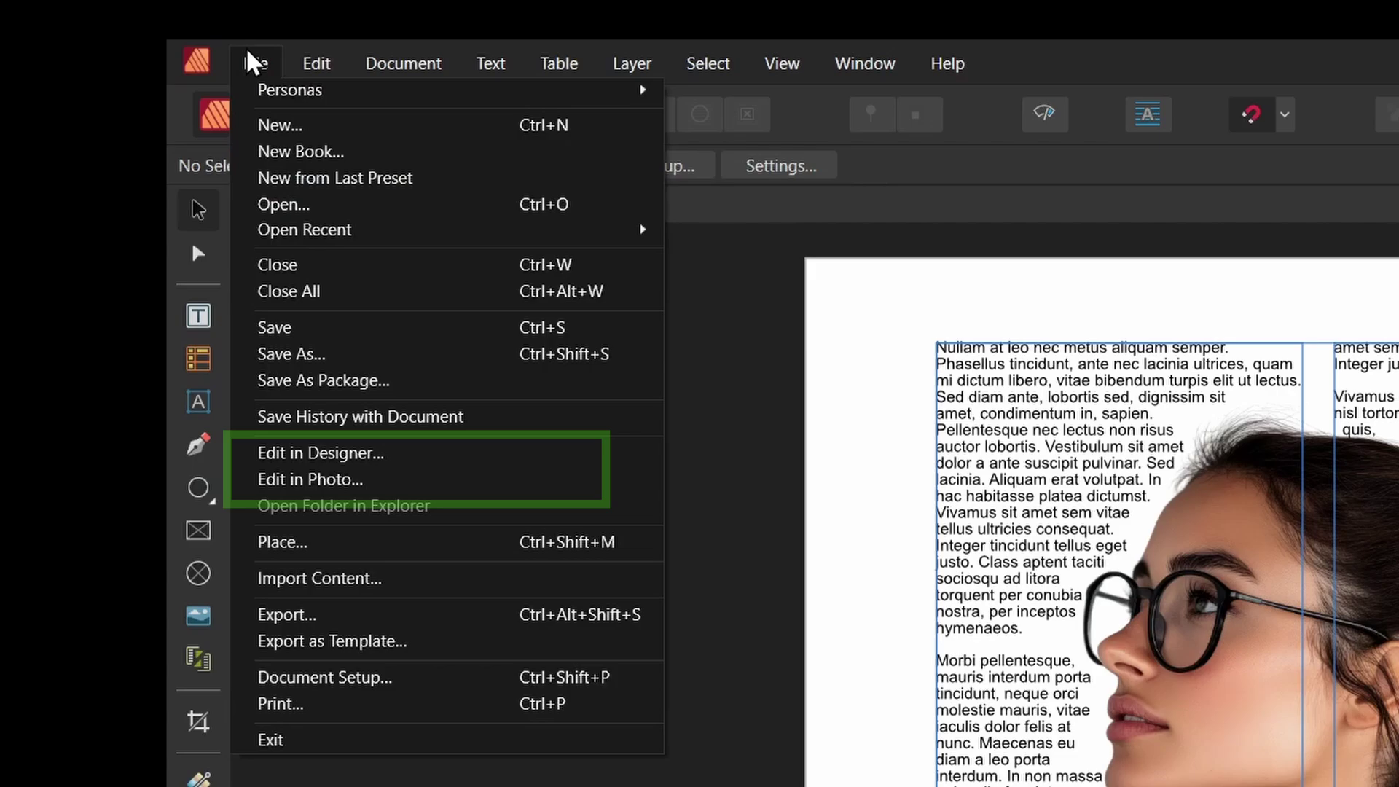
{"action": "left_click", "coordinate": [374, 456]}
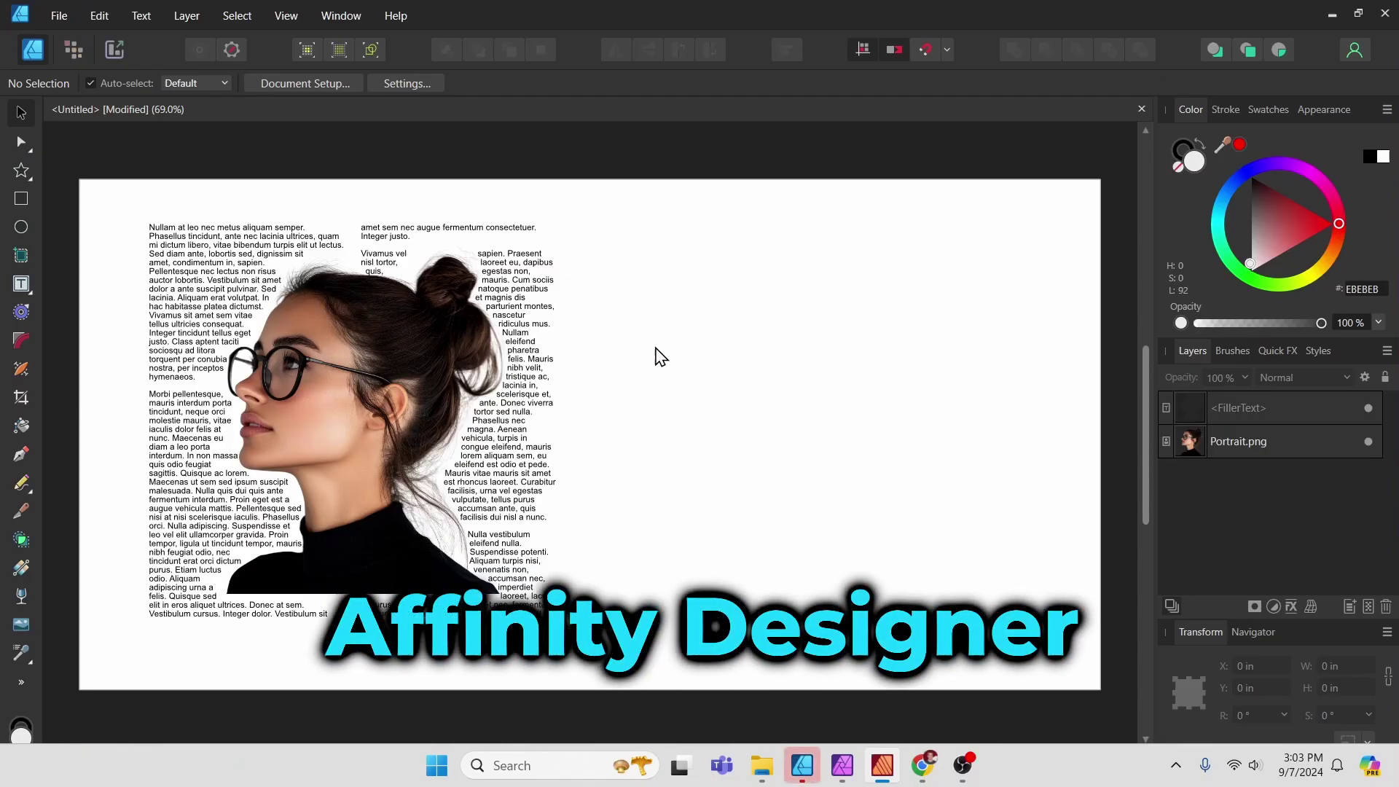
Shrink the portrait and reposition it among the text so the columns re-wrap around it.
{"action": "left_click_drag", "start_coordinate": [655, 348], "coordinate": [796, 346]}
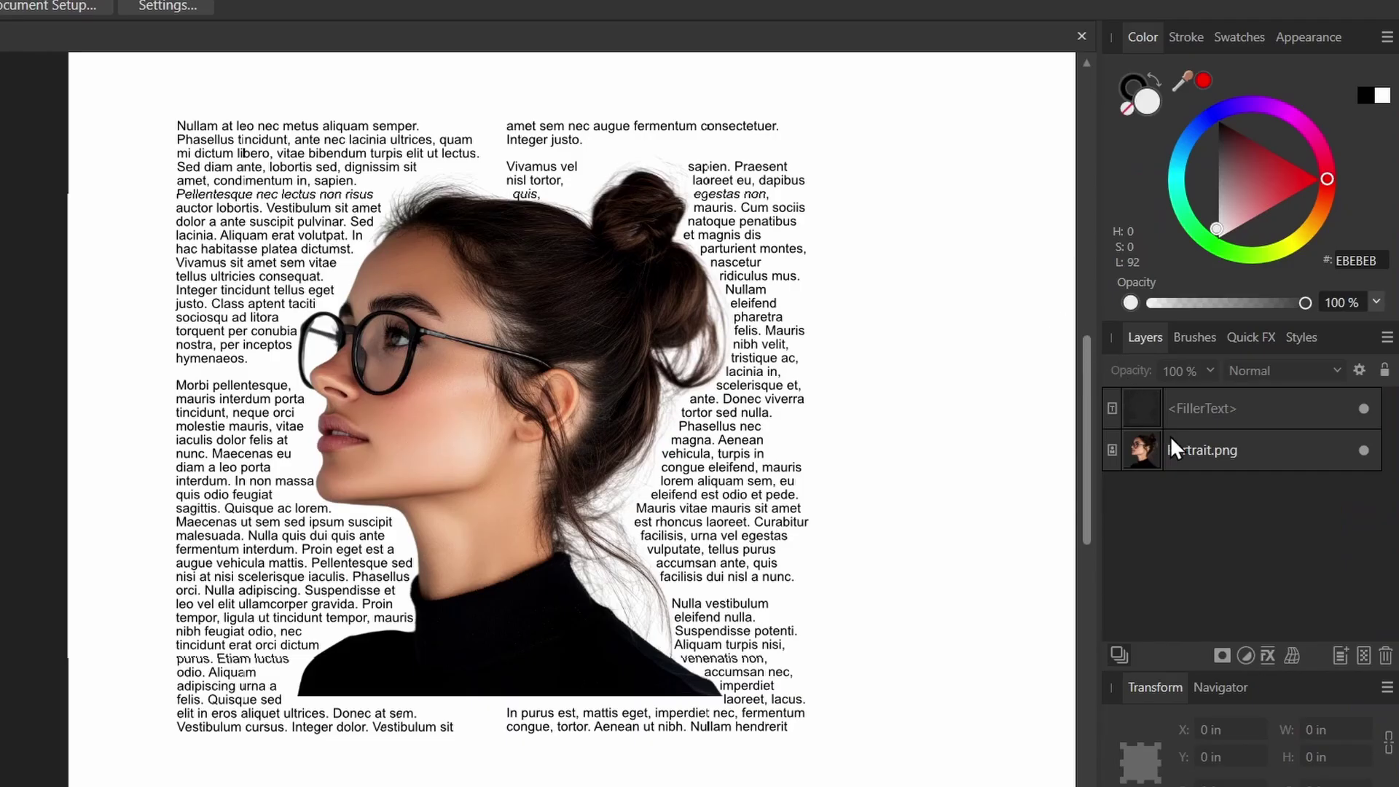
{"action": "left_click", "coordinate": [1226, 441]}
{"action": "left_click_drag", "start_coordinate": [485, 322], "coordinate": [523, 283]}
{"action": "left_click_drag", "start_coordinate": [772, 111], "coordinate": [452, 287]}
{"action": "left_click_drag", "start_coordinate": [466, 306], "coordinate": [577, 334]}
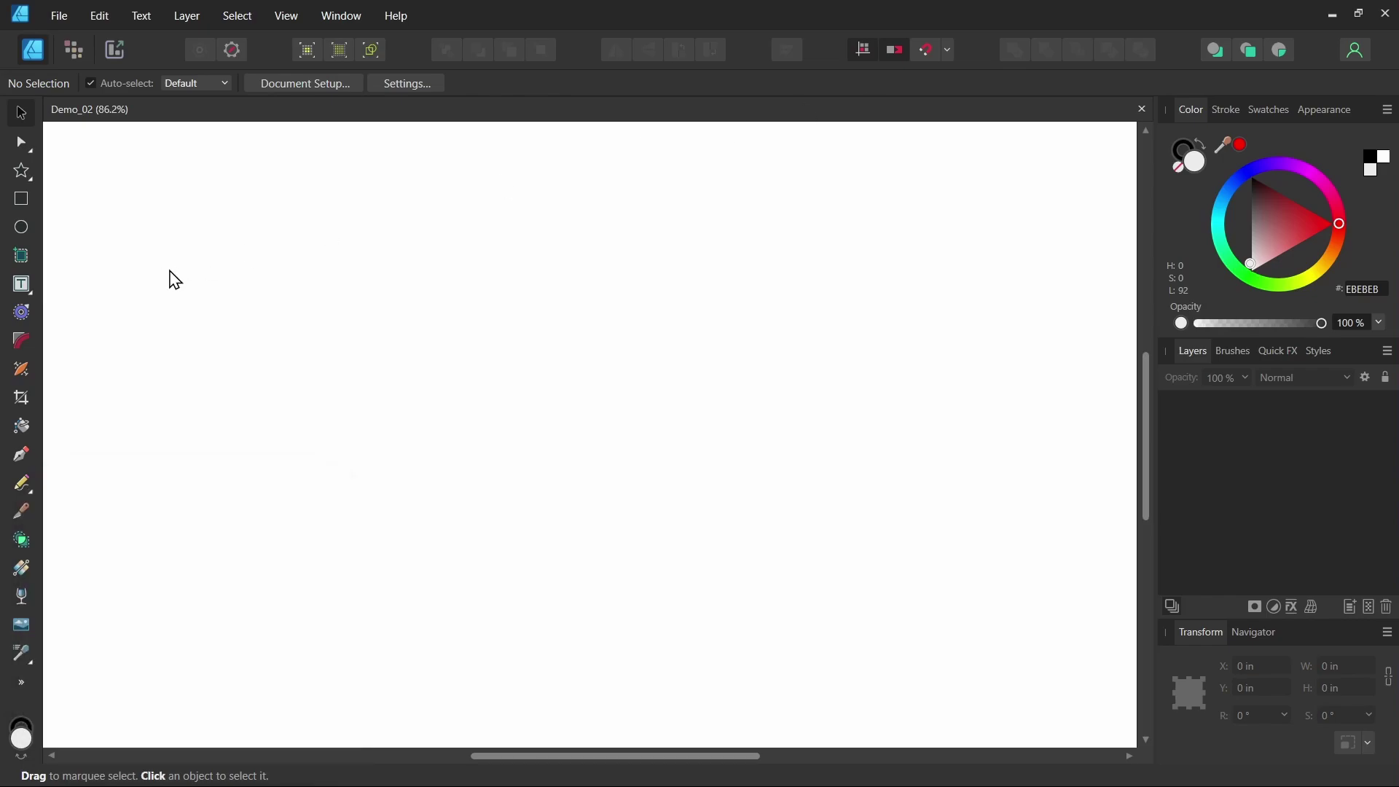
Draw a large square and convert it via curves into an empty text frame.
{"action": "left_click", "coordinate": [21, 198]}
{"action": "mouse_move", "coordinate": [206, 172]}
{"action": "left_mouse_down"}
{"action": "mouse_move", "coordinate": [578, 509]}
{"action": "mouse_move", "coordinate": [650, 612]}
{"action": "left_mouse_up"}
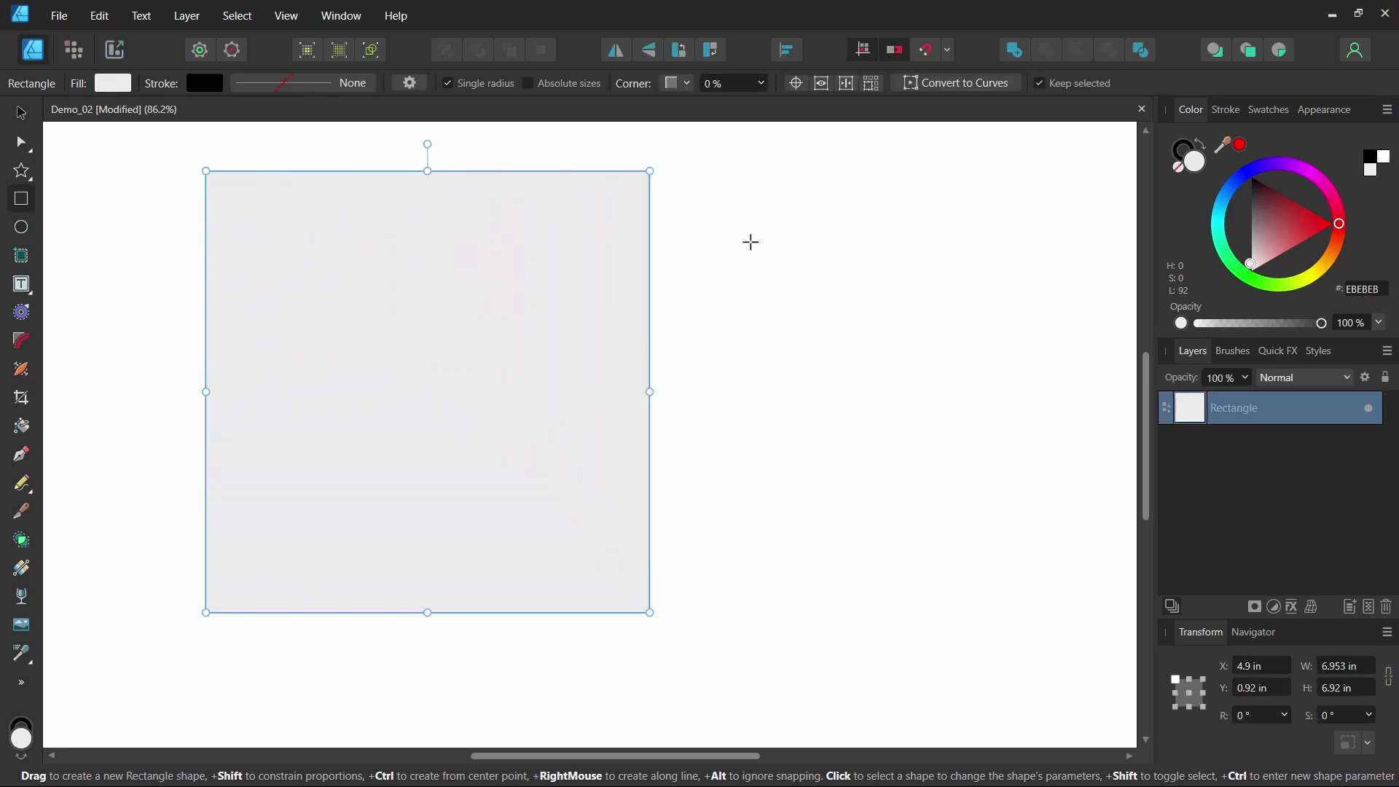
{"action": "left_click", "coordinate": [956, 84]}
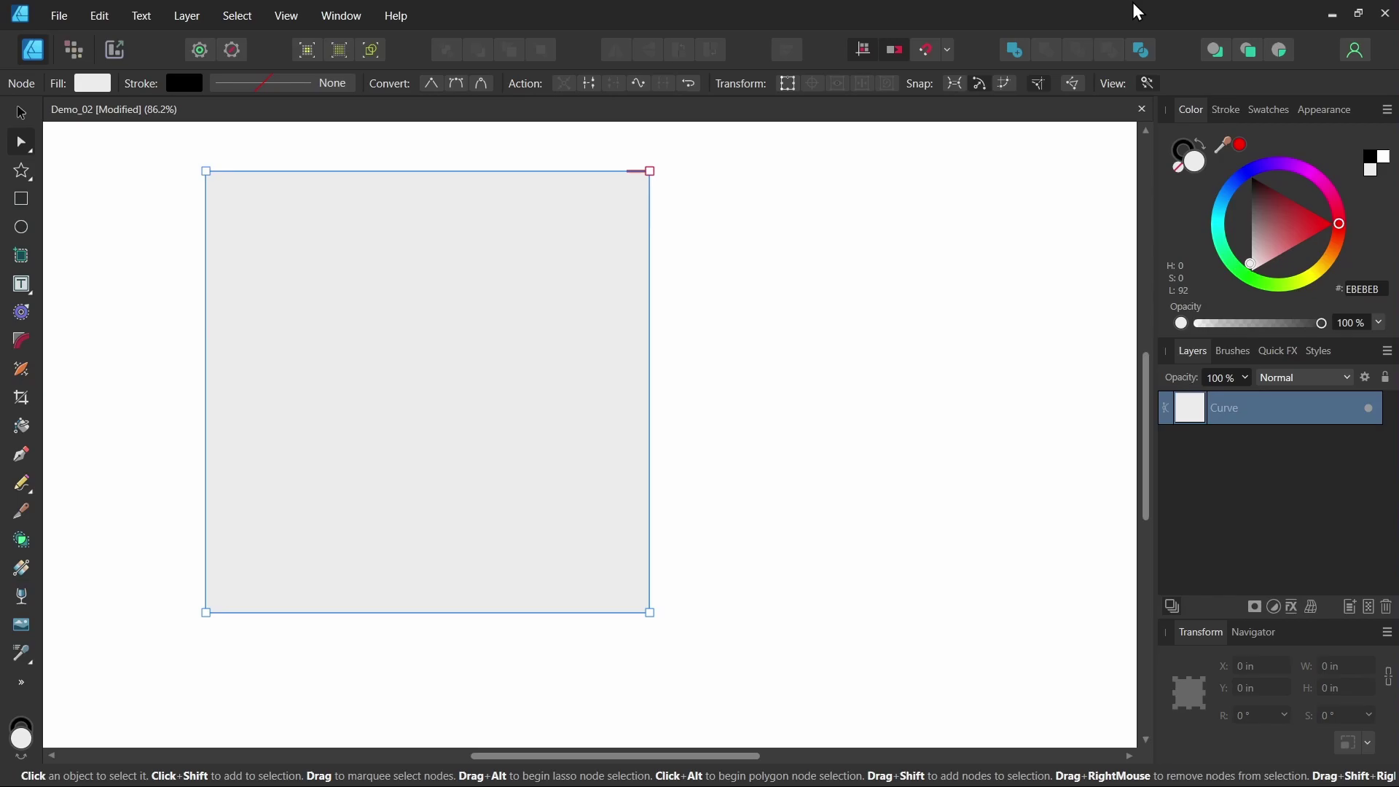
{"action": "left_click", "coordinate": [202, 23]}
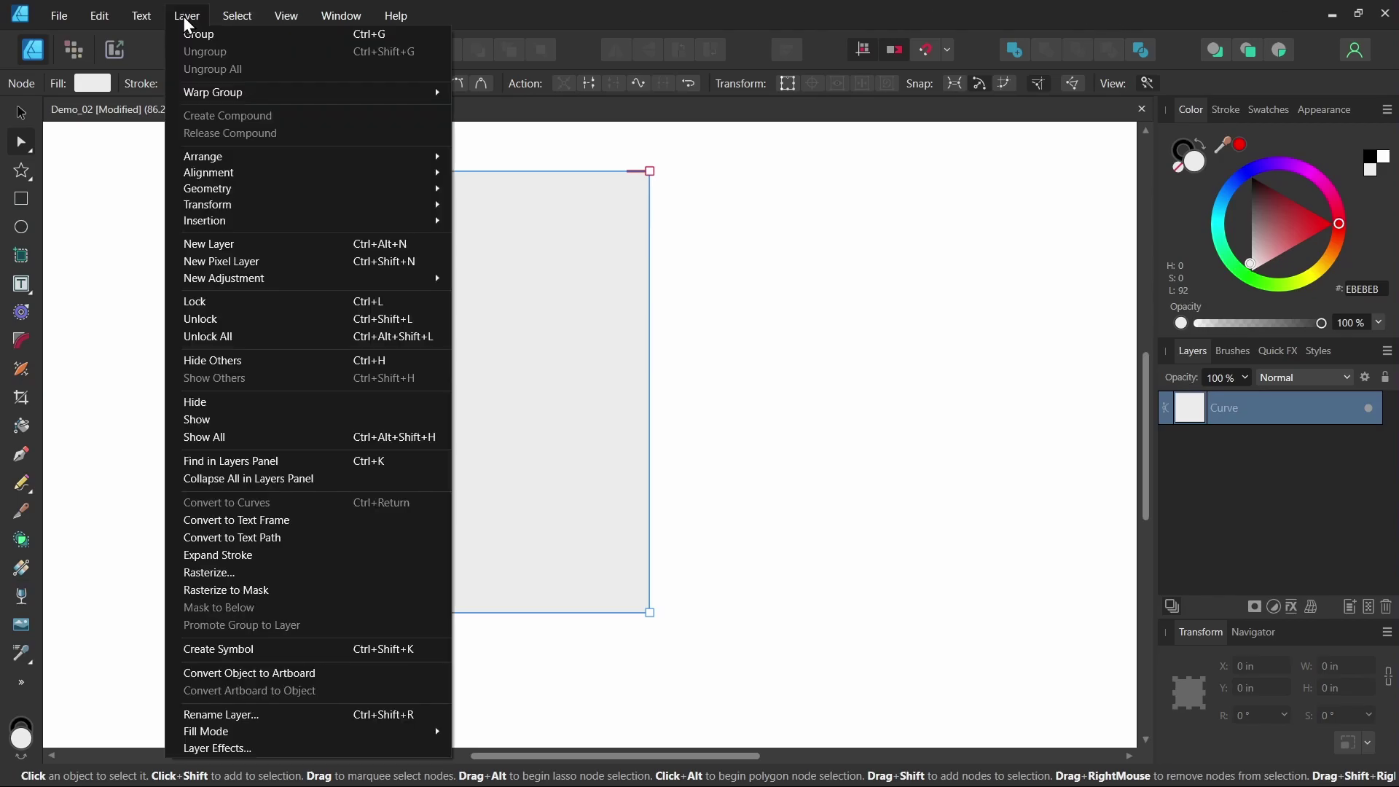
{"action": "left_click", "coordinate": [314, 522]}
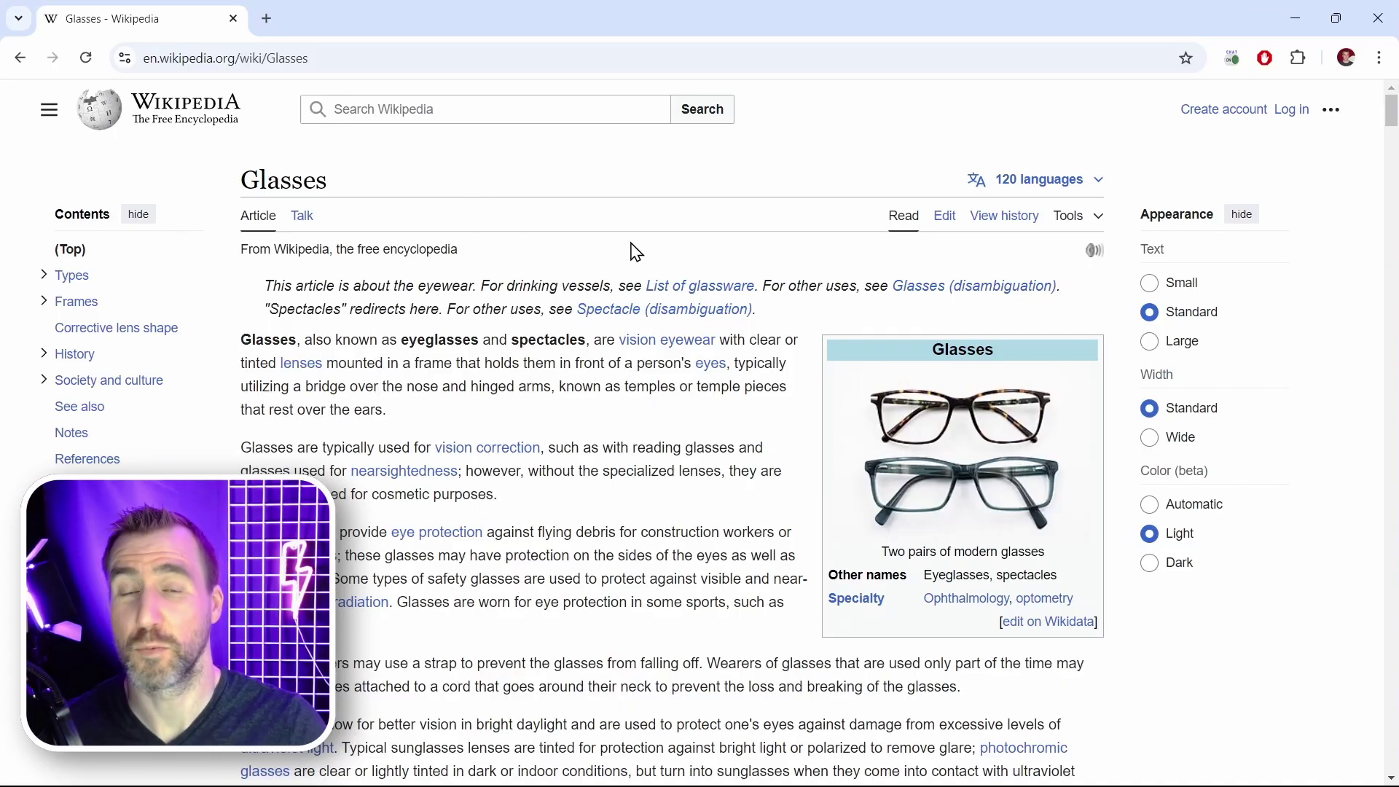
Select the text on the Wikipedia Glasses page for copying.
{"action": "scroll", "coordinate": [603, 255], "scroll_direction": "down", "scroll_amount": 1}
{"action": "scroll", "coordinate": [603, 255], "scroll_direction": "down", "scroll_amount": 2}
{"action": "left_click_drag", "start_coordinate": [569, 659], "coordinate": [298, 196]}
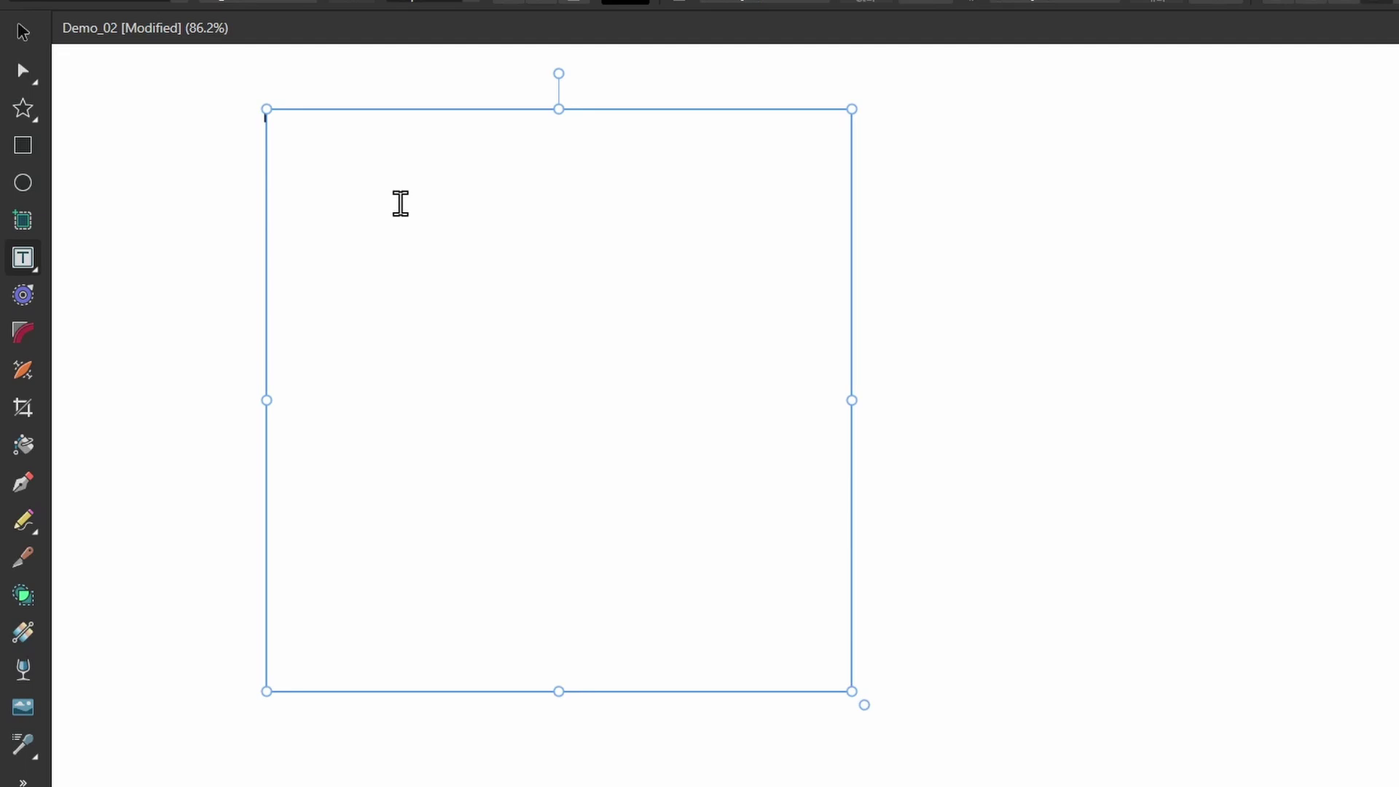
Paste the glasses text into the frame and delete the blank lines between paragraphs.
{"action": "key", "text": "ctrl+v"}
{"action": "key", "text": "BackSpace"}
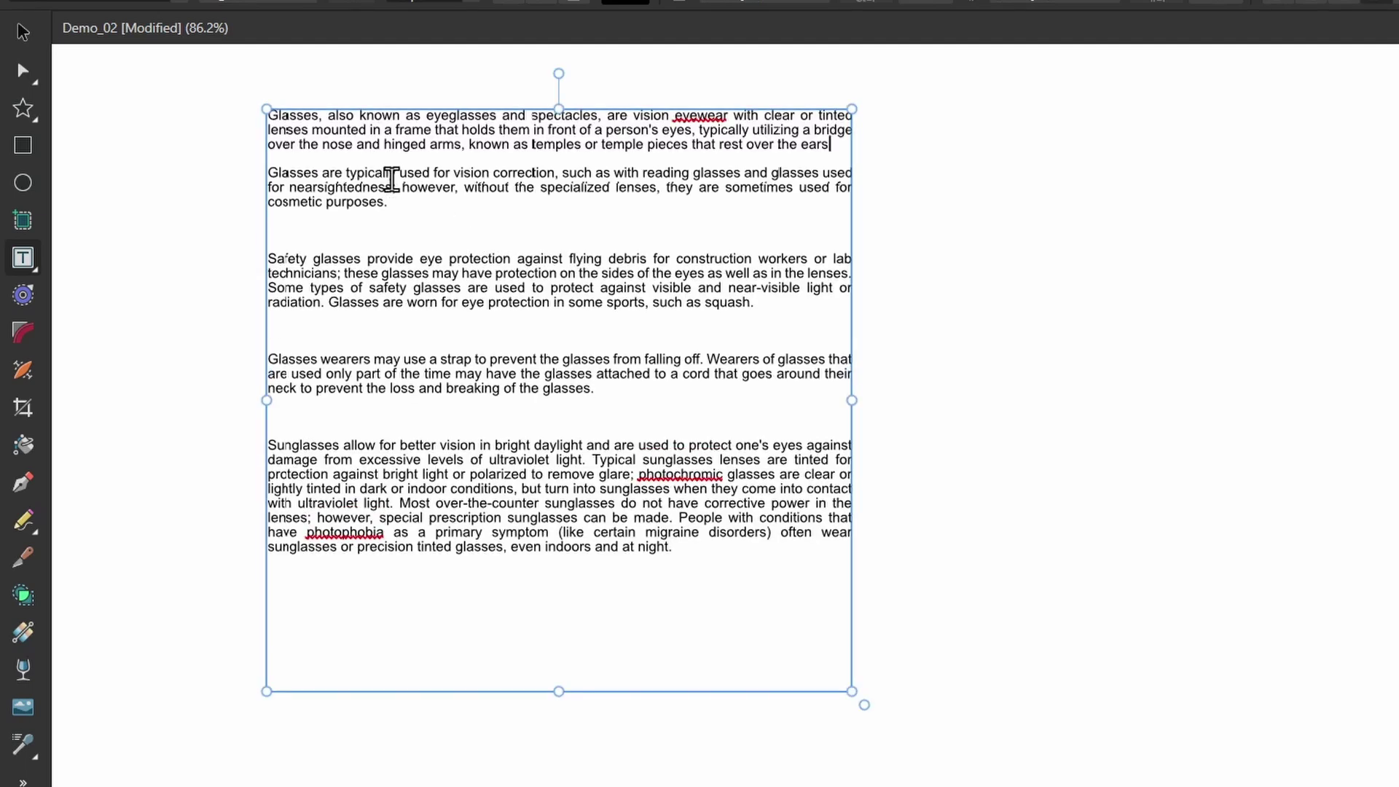
{"action": "left_click", "coordinate": [368, 230]}
{"action": "key", "text": "BackSpace"}
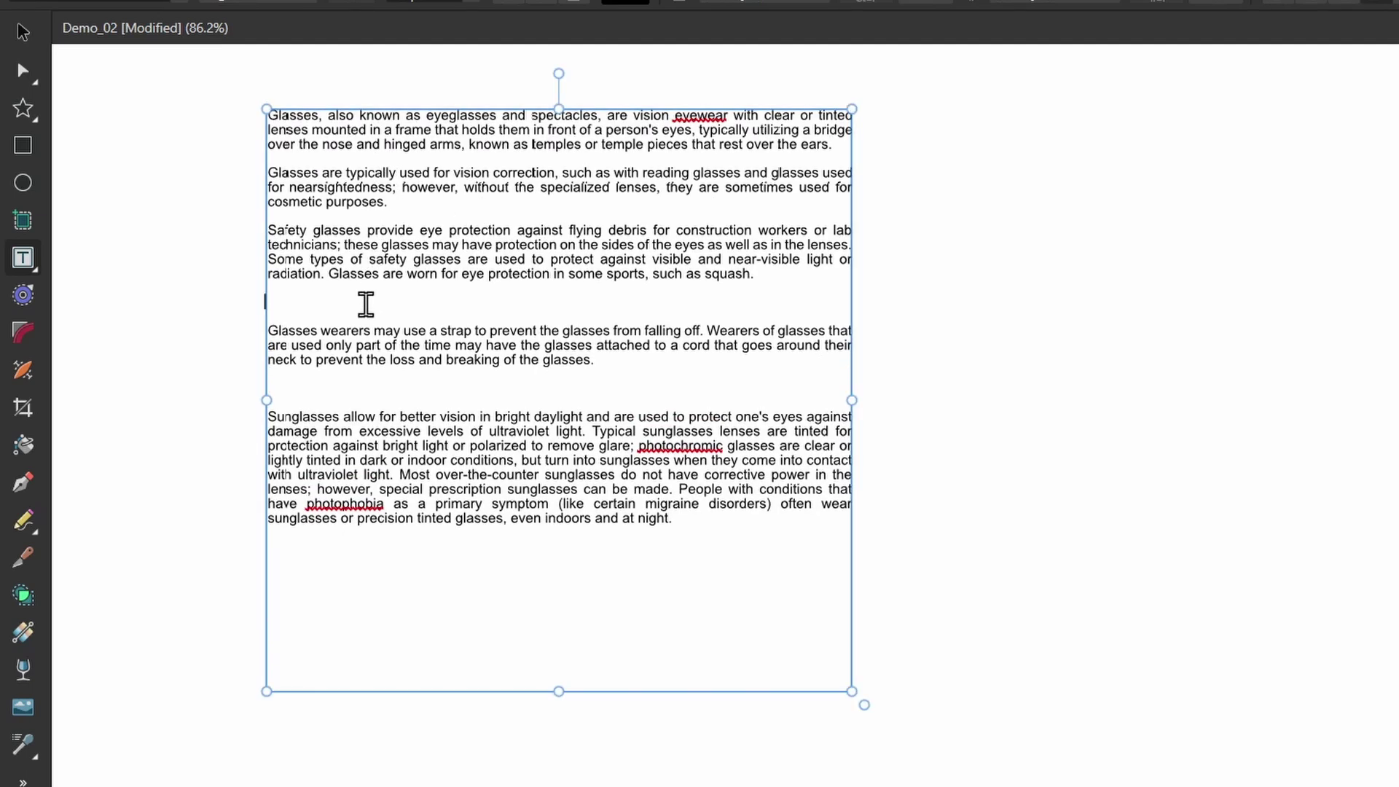
{"action": "left_click", "coordinate": [365, 303]}
{"action": "key", "text": "BackSpace"}
{"action": "key", "text": "Escape"}
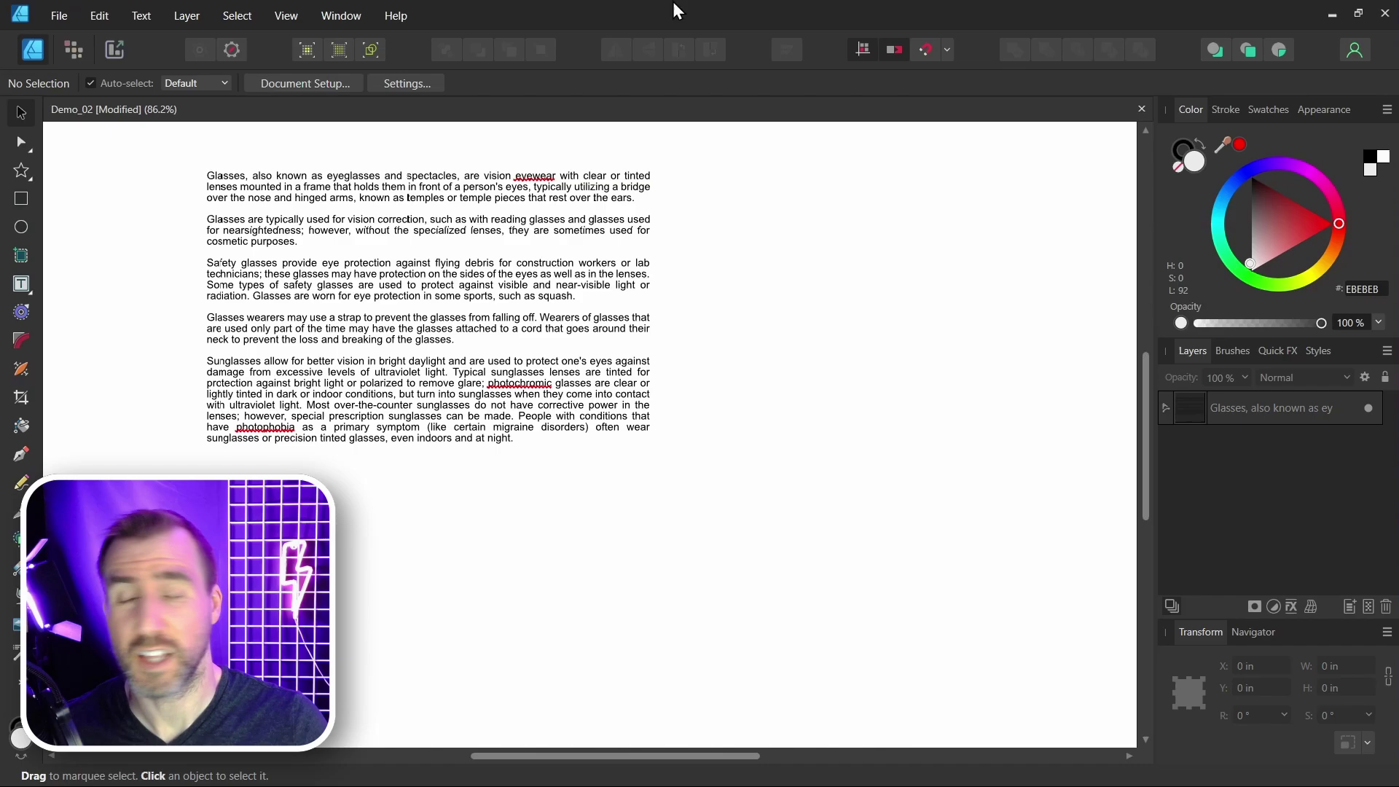
{"action": "left_click", "coordinate": [59, 15]}
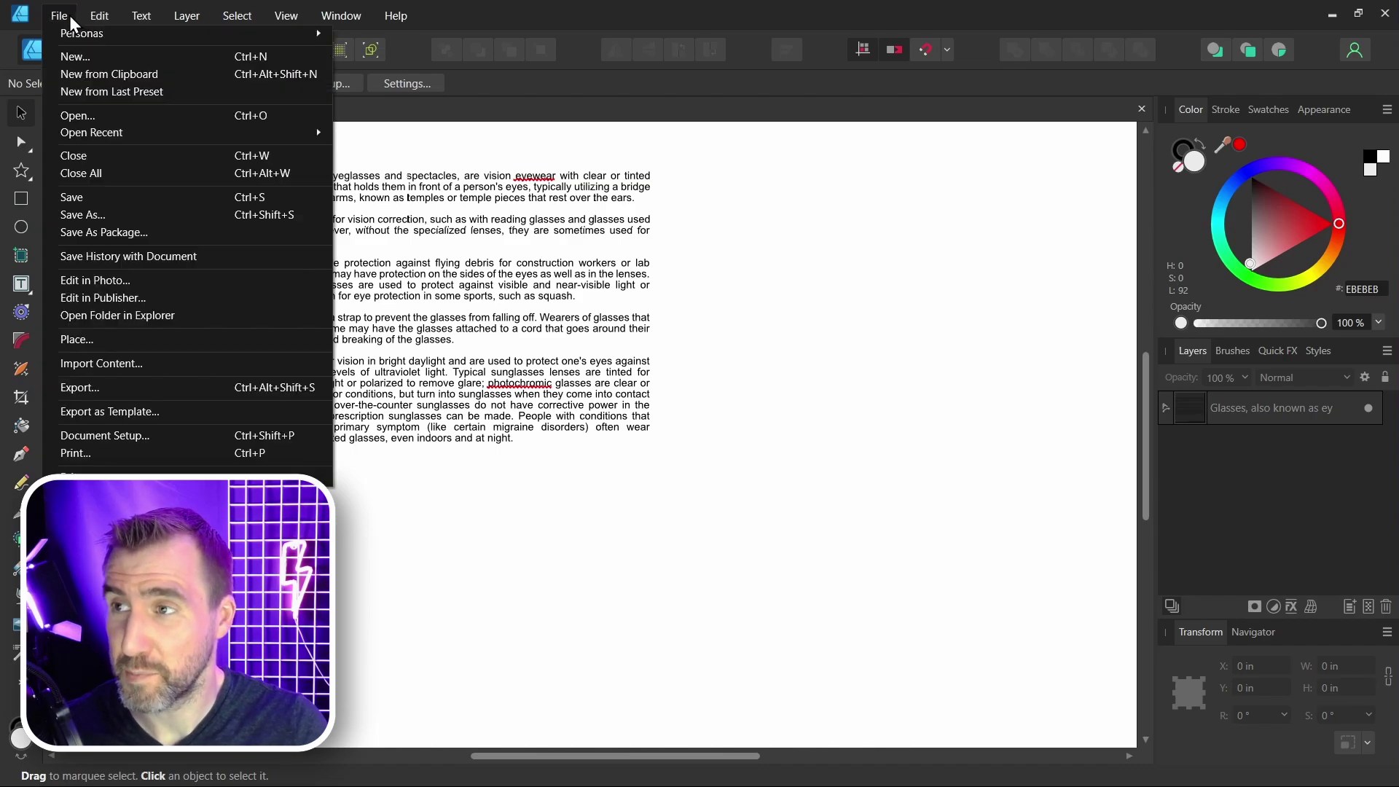
Place Portrait.png over the text's right side and move its layer below the text frame.
{"action": "left_click", "coordinate": [139, 340]}
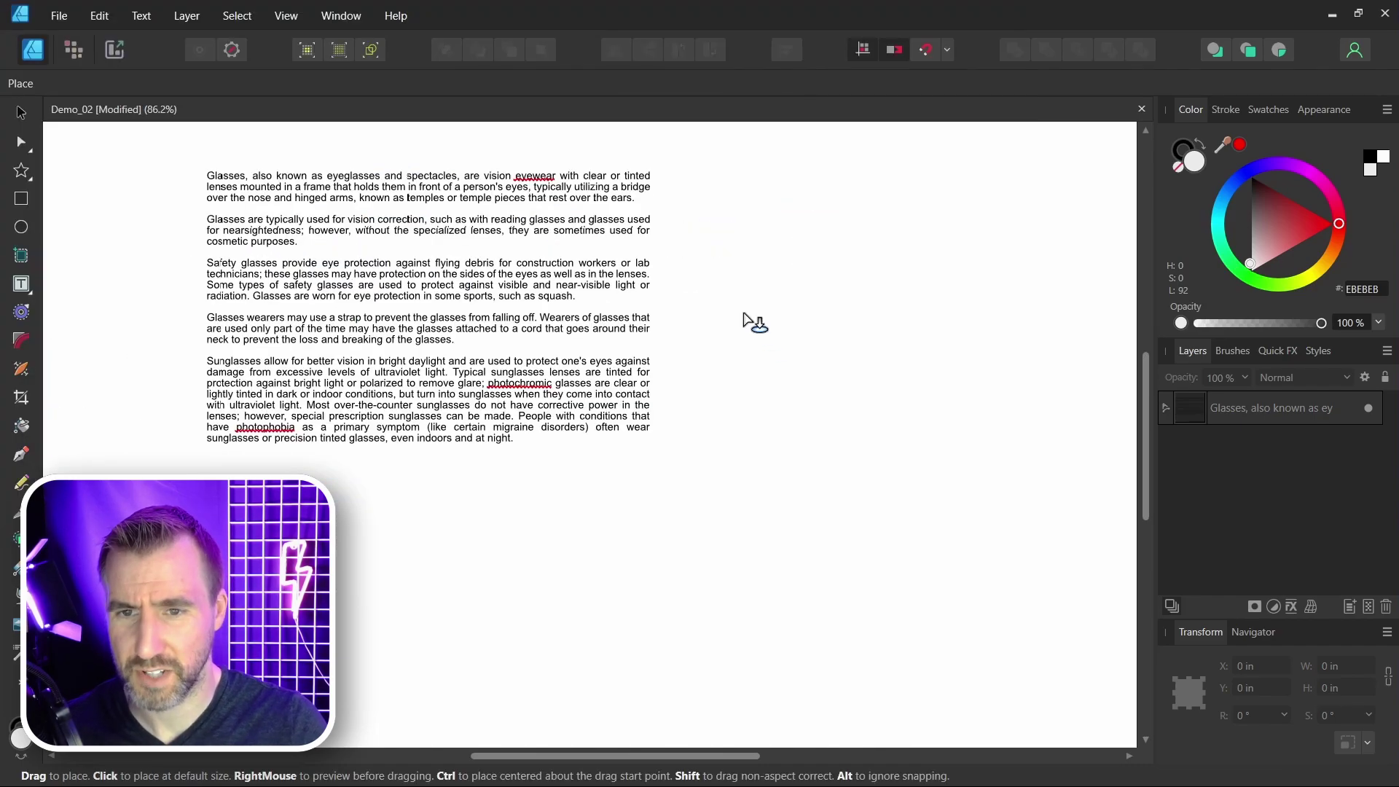
{"action": "left_click", "coordinate": [744, 317]}
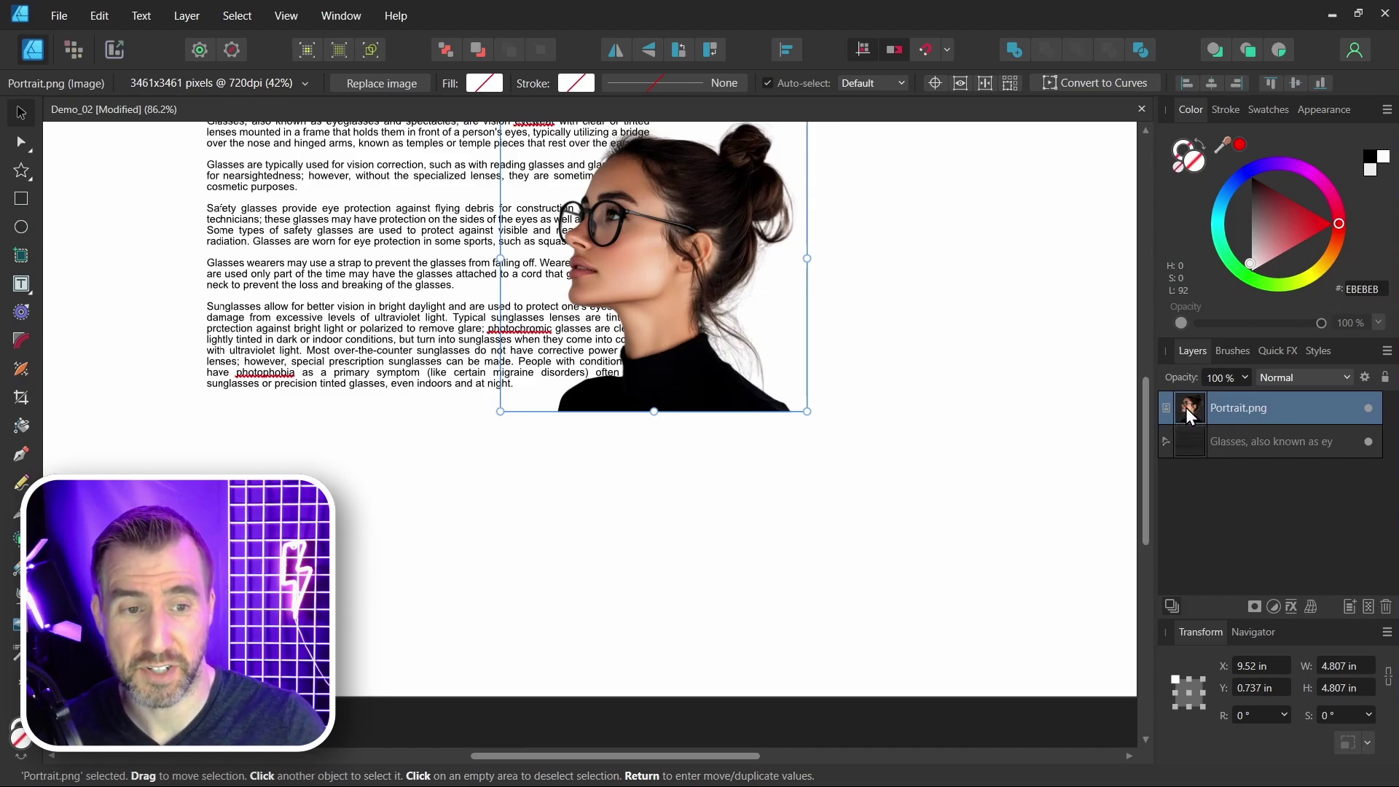
{"action": "left_click_drag", "start_coordinate": [1188, 411], "coordinate": [1191, 448]}
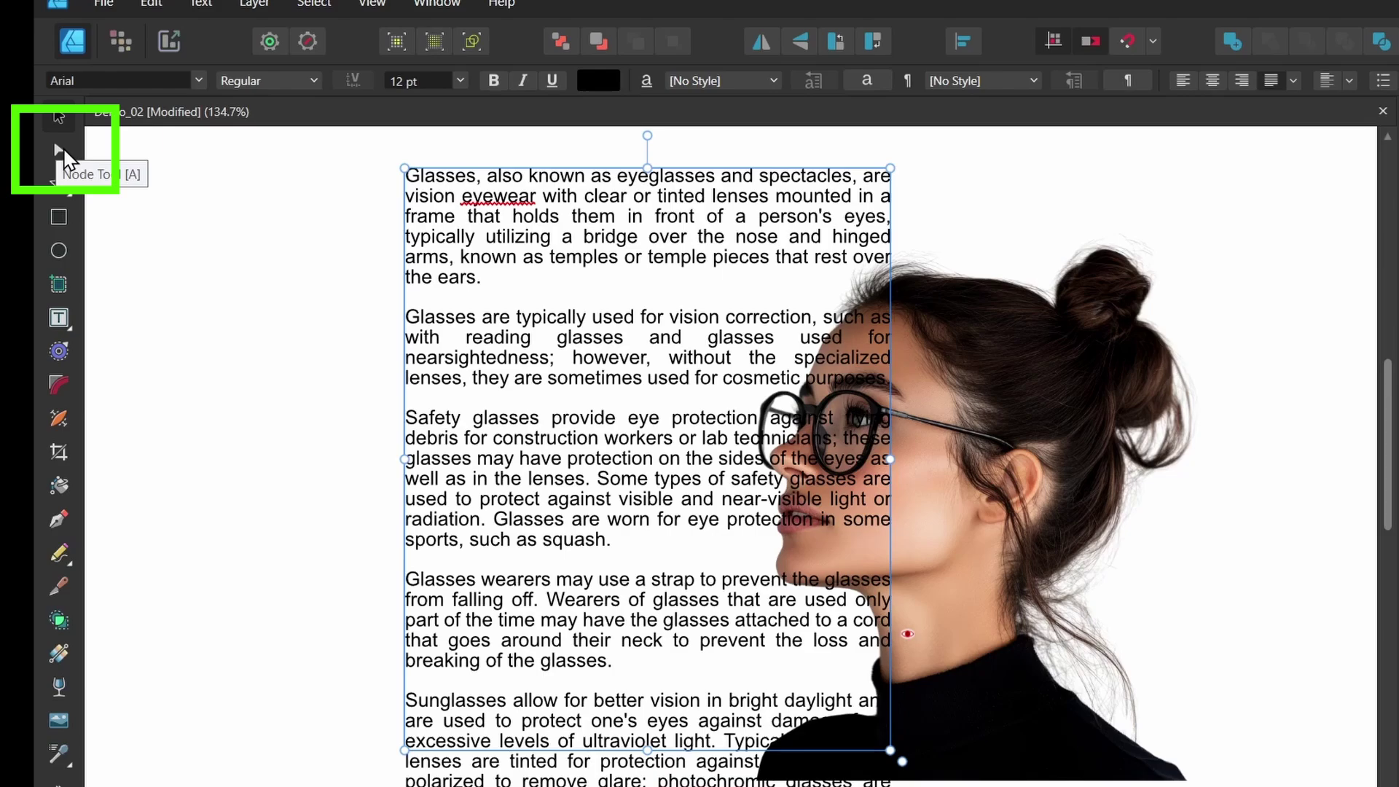
With the Node Tool, pull the text frame's right-edge nodes inward along the woman's face.
{"action": "left_click", "coordinate": [59, 150]}
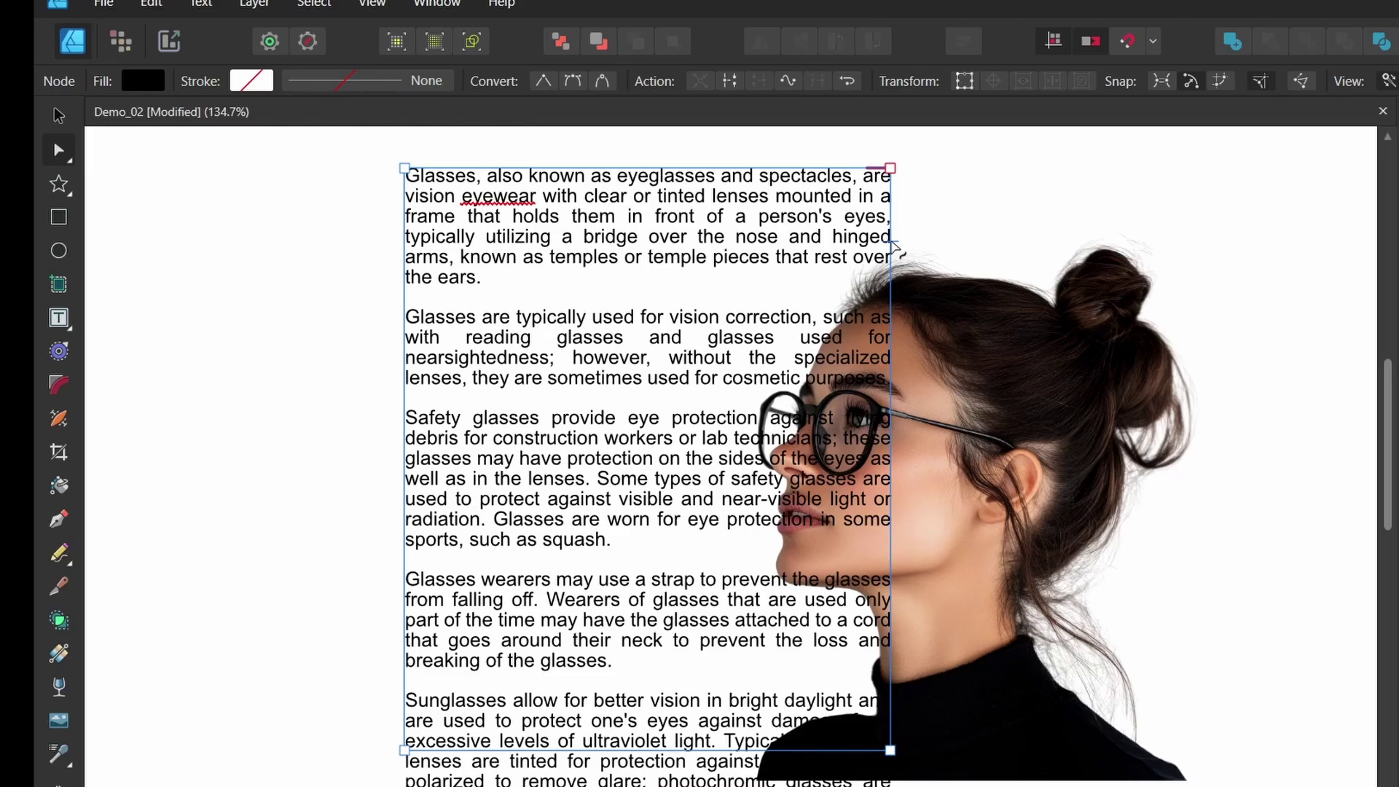
{"action": "mouse_move", "coordinate": [892, 245]}
{"action": "left_mouse_down"}
{"action": "mouse_move", "coordinate": [806, 248]}
{"action": "mouse_move", "coordinate": [875, 255]}
{"action": "mouse_move", "coordinate": [843, 253]}
{"action": "mouse_move", "coordinate": [743, 295]}
{"action": "mouse_move", "coordinate": [862, 250]}
{"action": "mouse_move", "coordinate": [799, 243]}
{"action": "mouse_move", "coordinate": [890, 246]}
{"action": "left_mouse_up"}
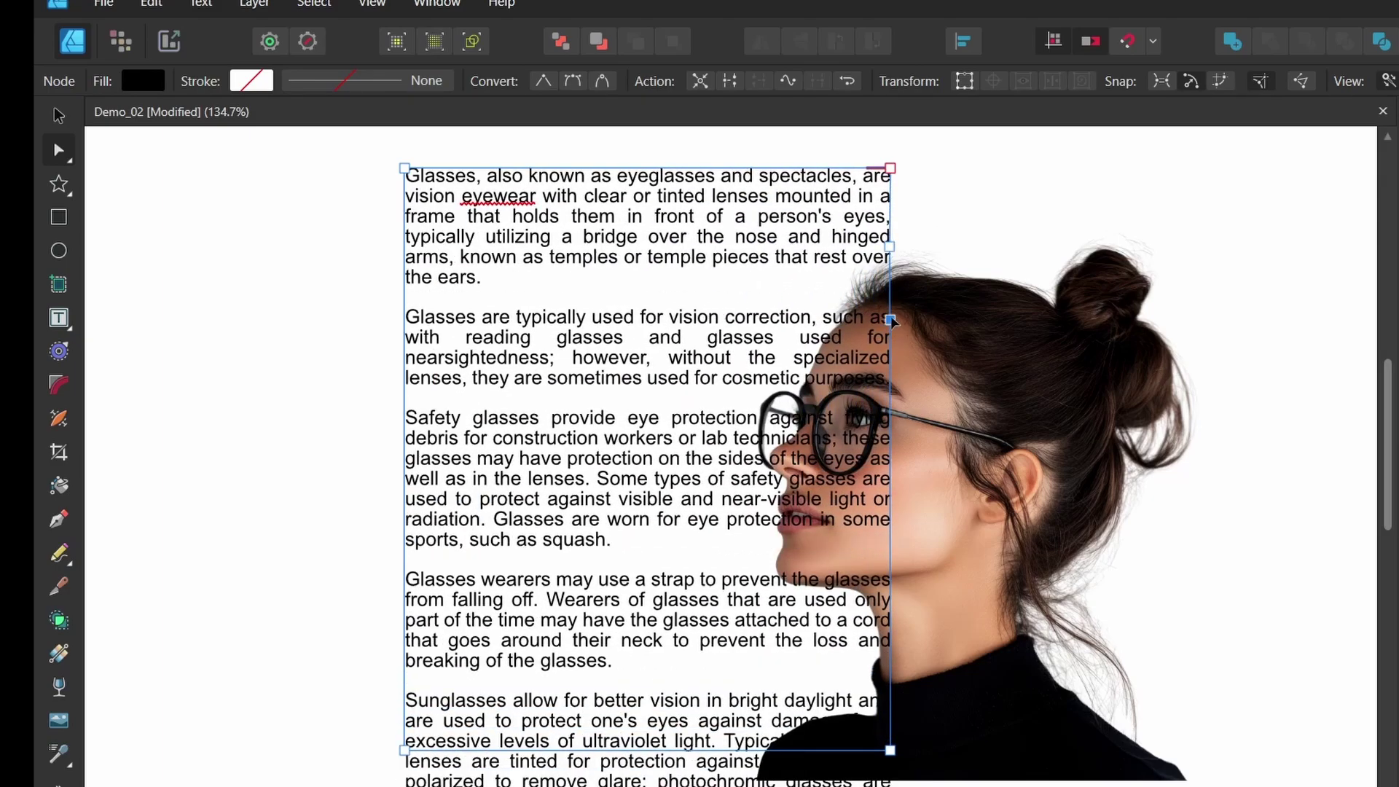
{"action": "left_click_drag", "start_coordinate": [890, 320], "coordinate": [832, 295]}
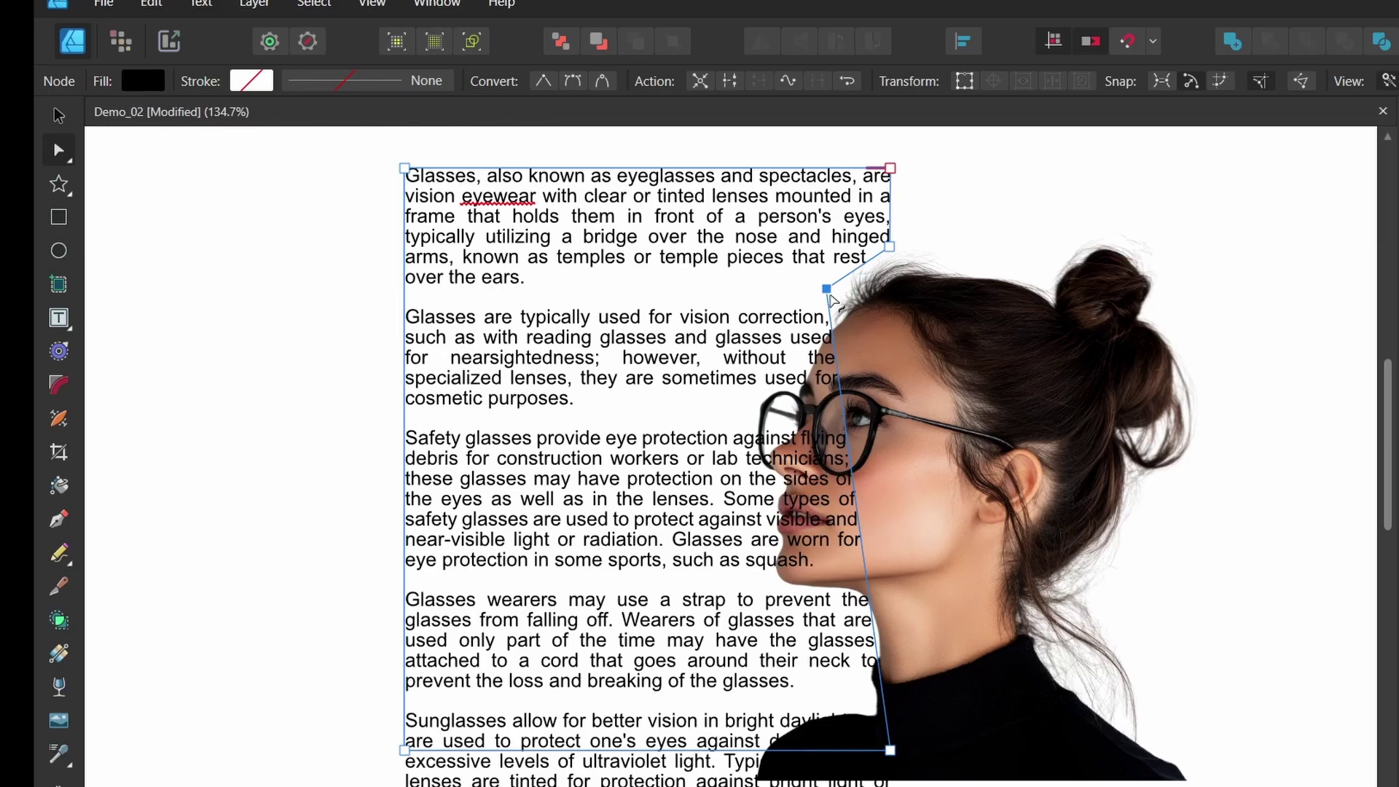
{"action": "left_click_drag", "start_coordinate": [837, 353], "coordinate": [765, 560]}
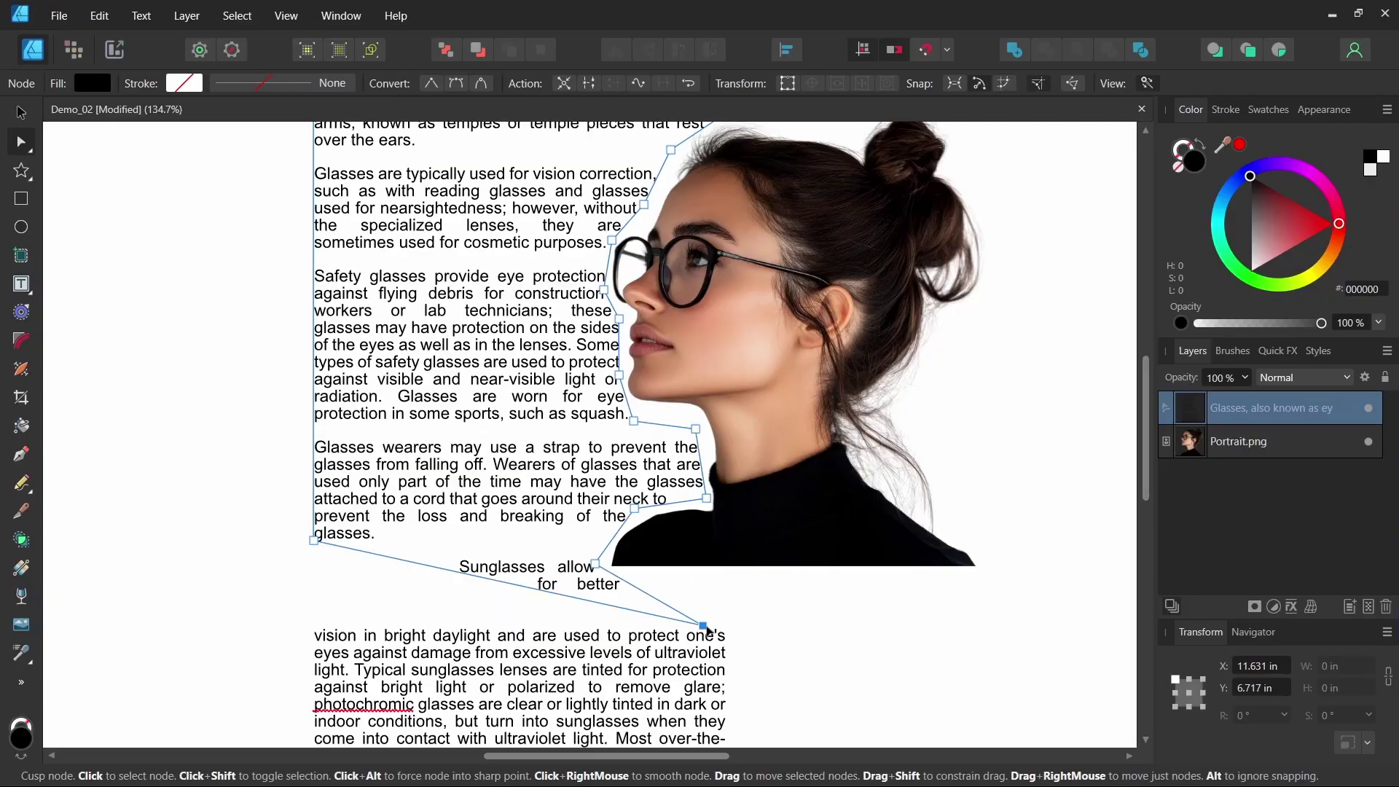
Add a node on the frame's lower edge and move it to trace the neck and shoulders.
{"action": "scroll", "coordinate": [799, 623], "scroll_direction": "down", "scroll_amount": 3}
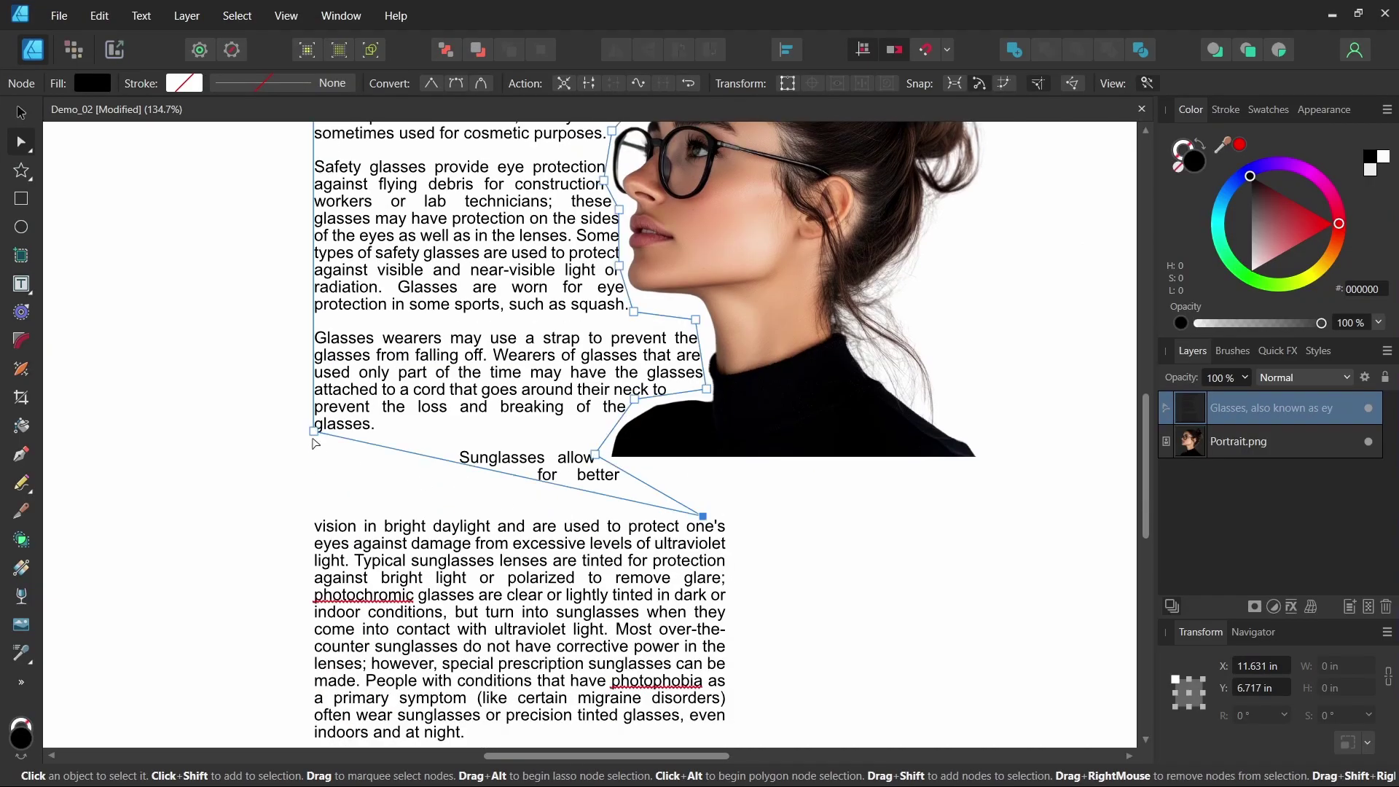
{"action": "left_click_drag", "start_coordinate": [314, 431], "coordinate": [314, 696]}
{"action": "scroll", "coordinate": [314, 696], "scroll_direction": "down", "scroll_amount": 2}
{"action": "left_click", "coordinate": [671, 450]}
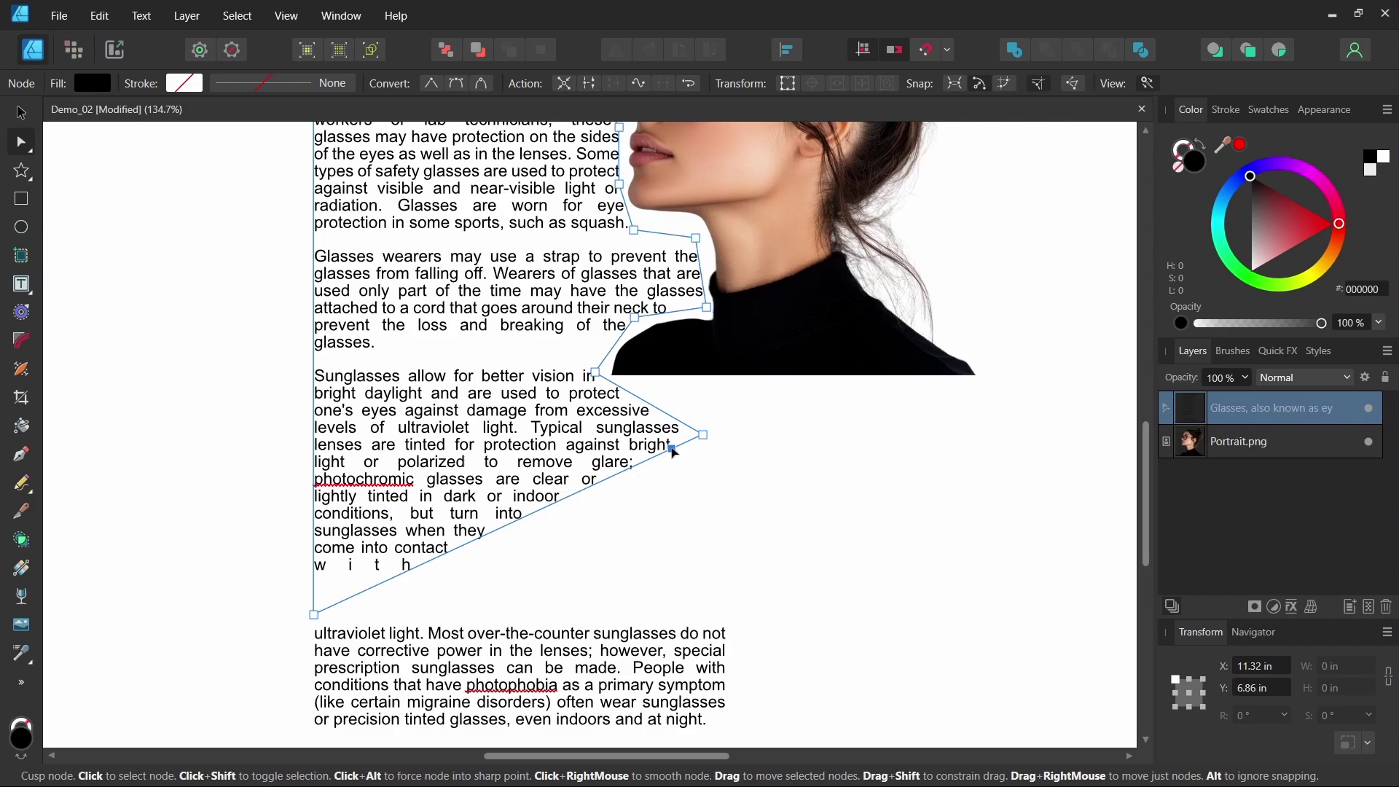
{"action": "left_click_drag", "start_coordinate": [674, 452], "coordinate": [711, 575]}
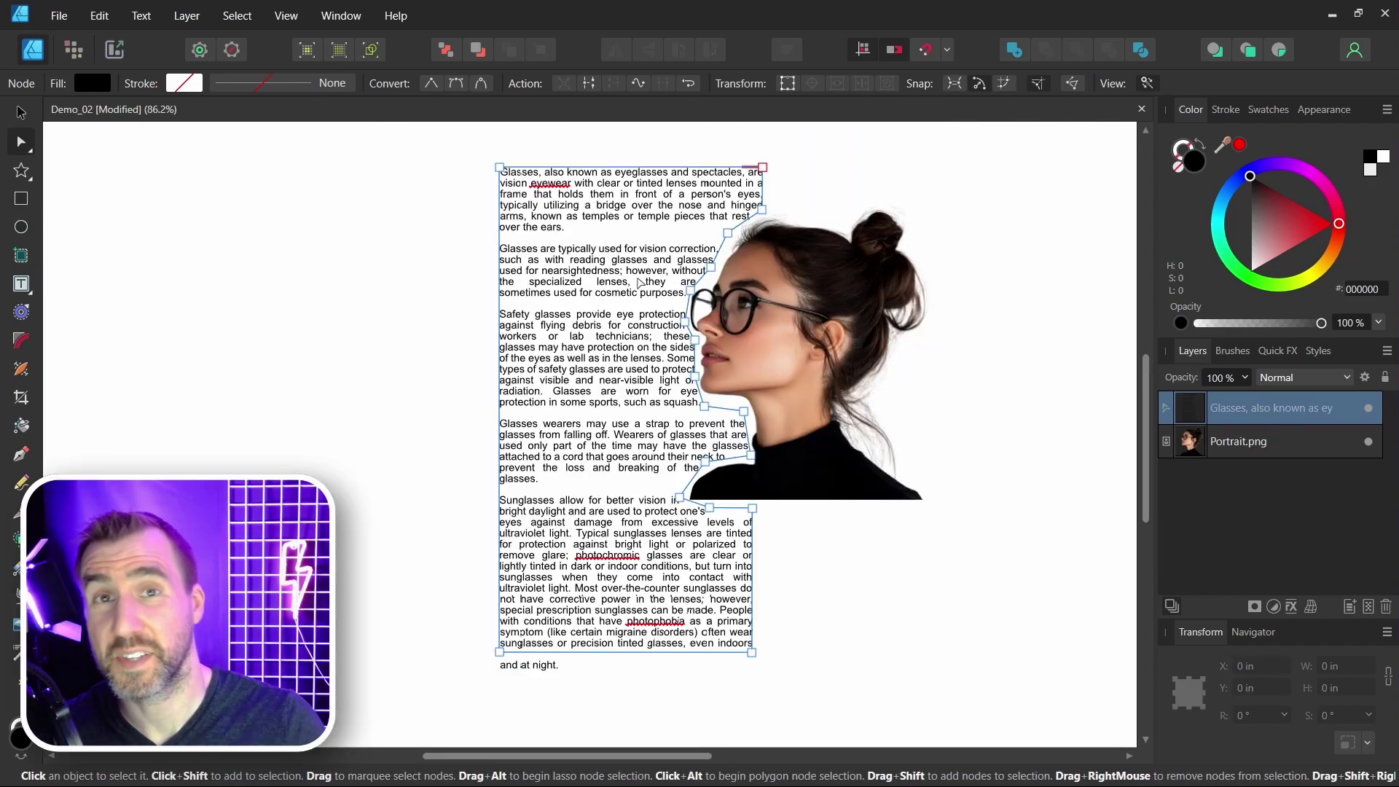
Select Portrait.png in the Layers panel and nudge it slightly up and right over the glasses text.
{"action": "key", "text": "v"}
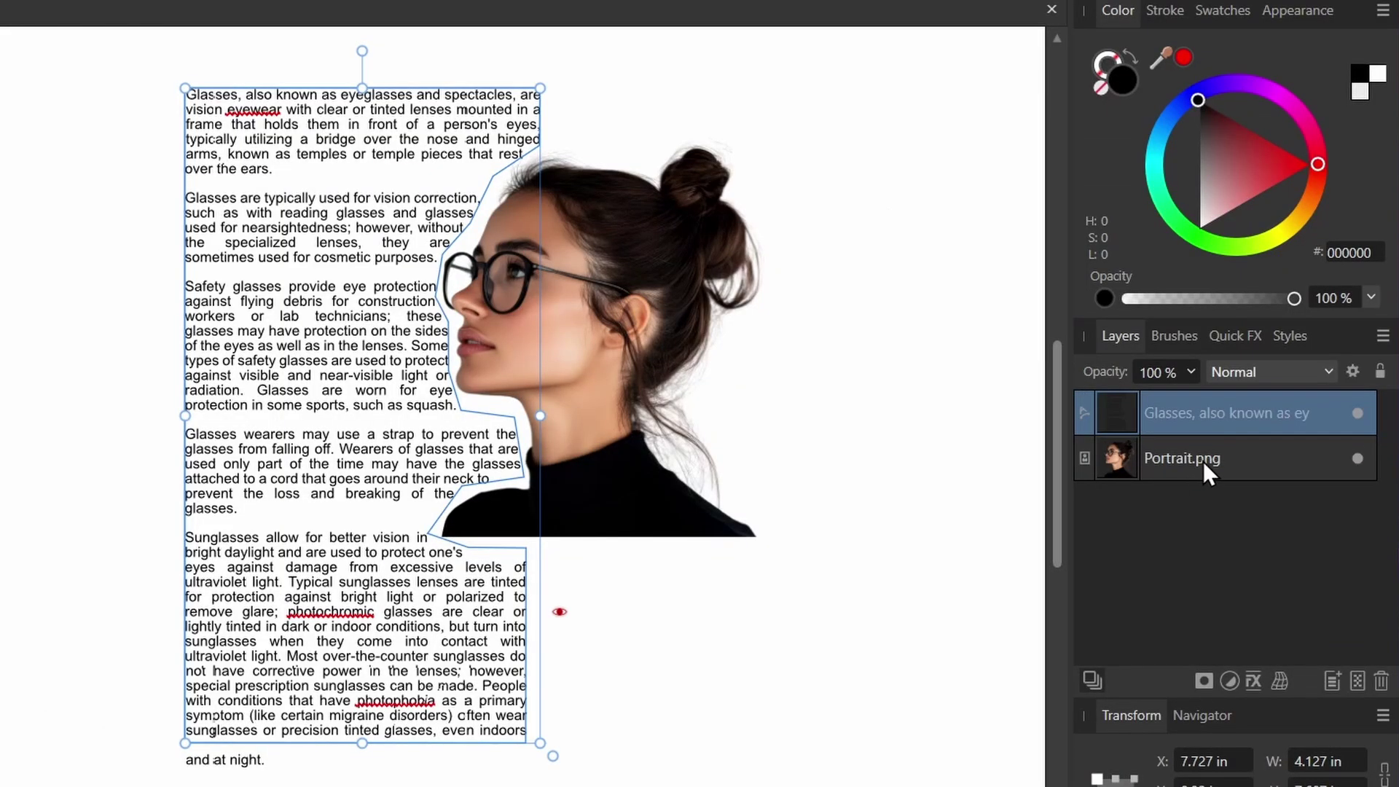
{"action": "left_click", "coordinate": [1255, 443]}
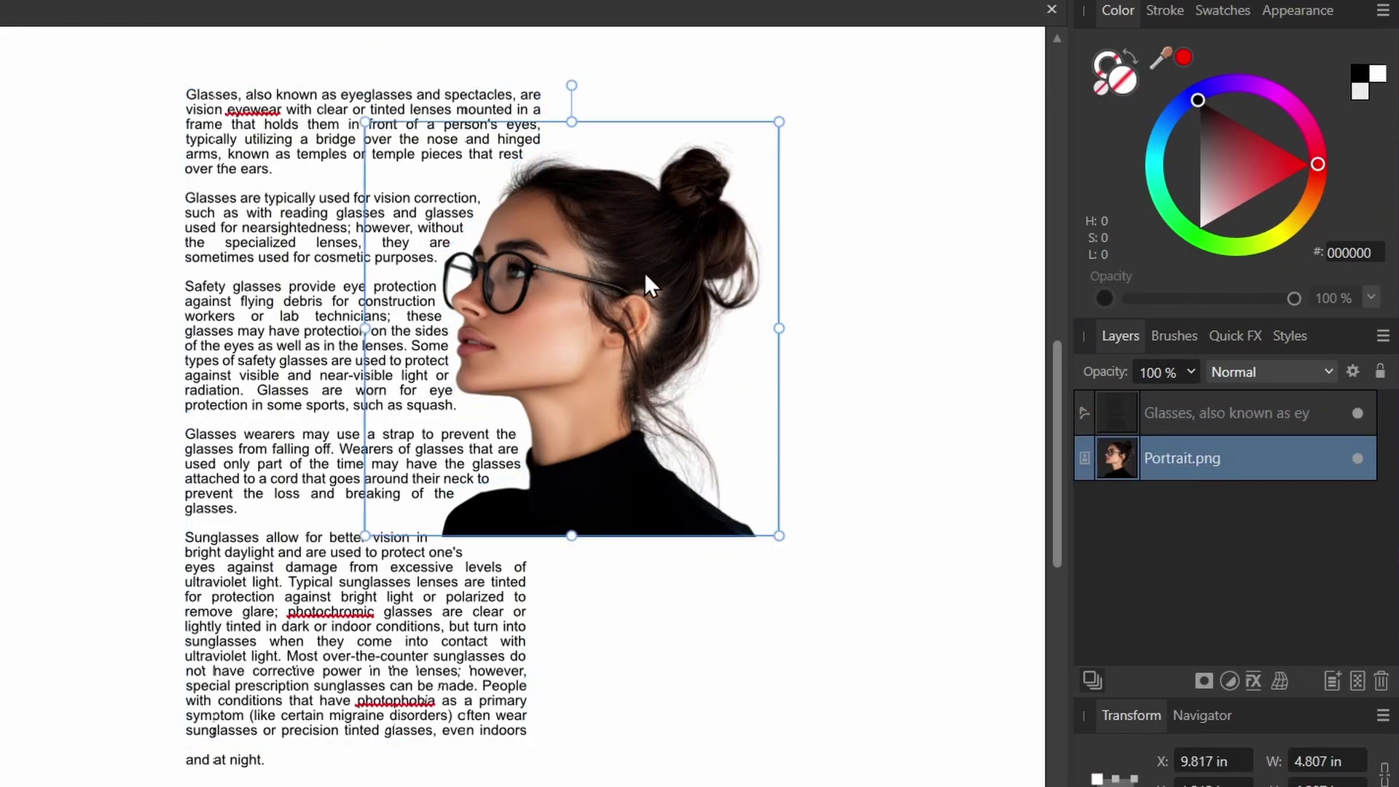
{"action": "left_click_drag", "start_coordinate": [646, 276], "coordinate": [658, 219]}
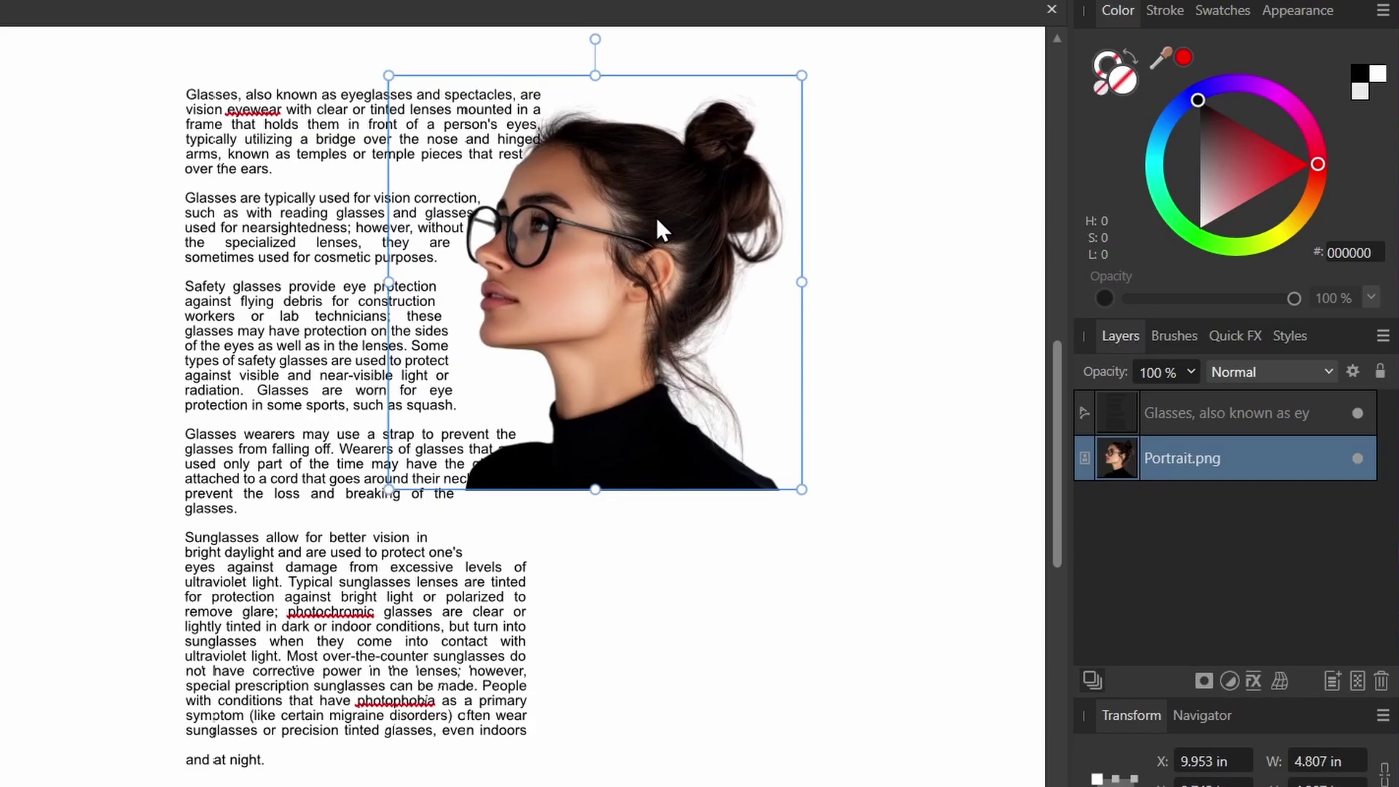